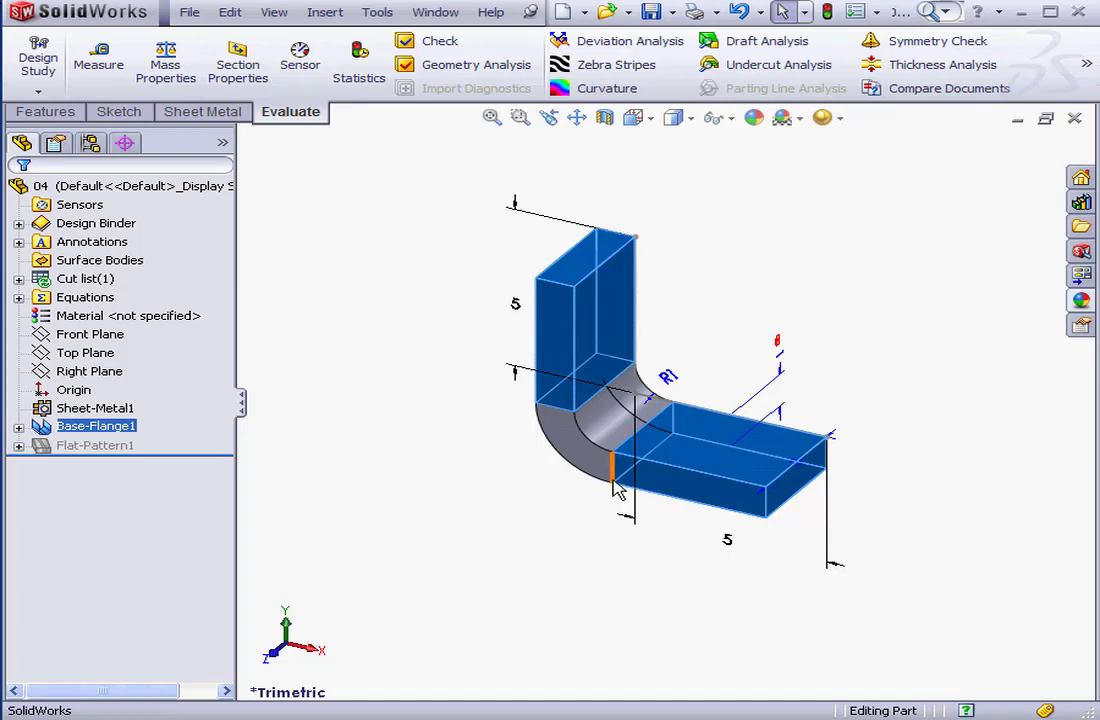
- Set the Sheet-Metal1 feature's bend calculation method to Bend Allowance with a value of 2.4 mm
{"action": "right_click", "coordinate": [110, 408]}
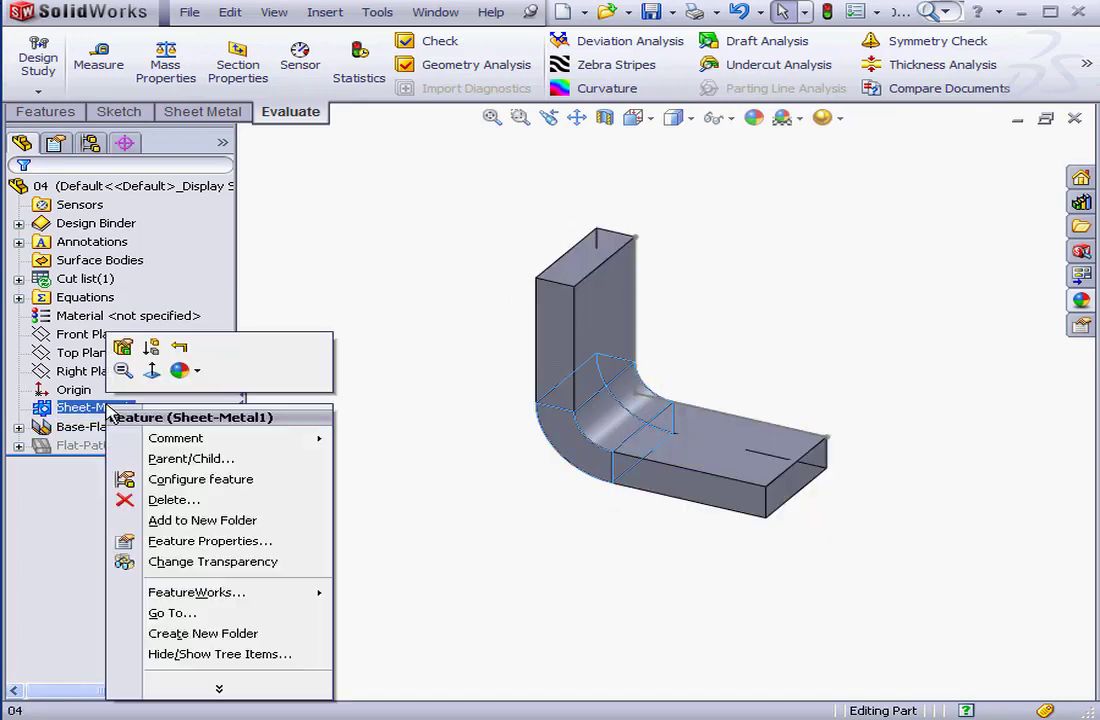
{"action": "left_click", "coordinate": [123, 348]}
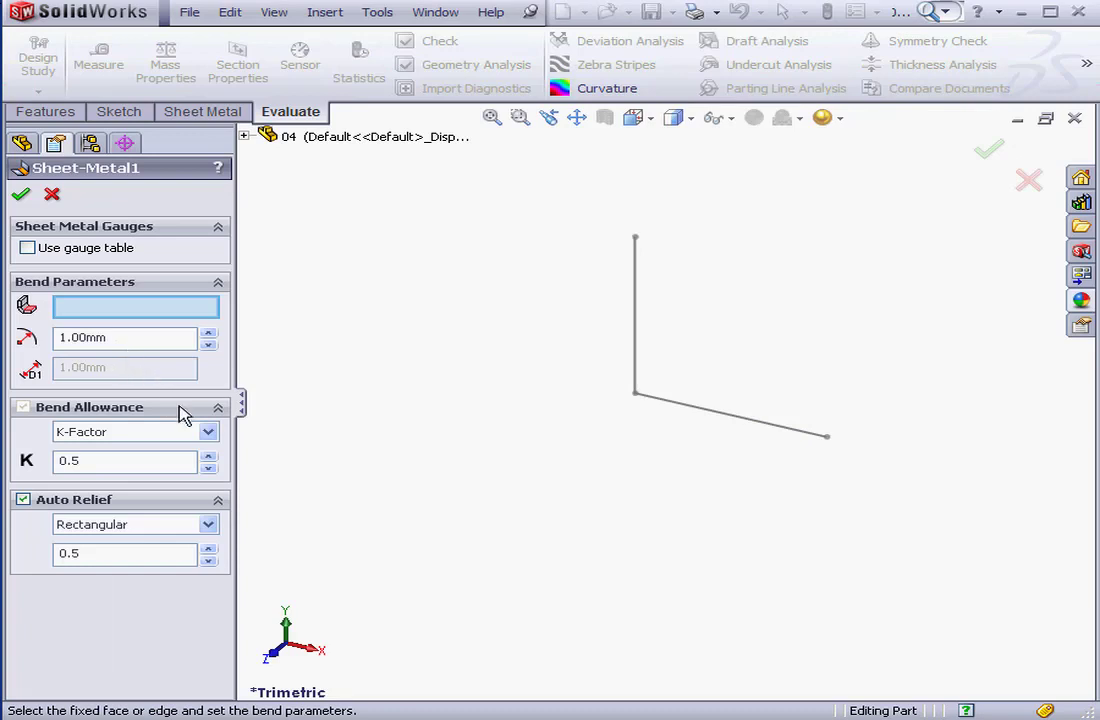
{"action": "left_click", "coordinate": [208, 431]}
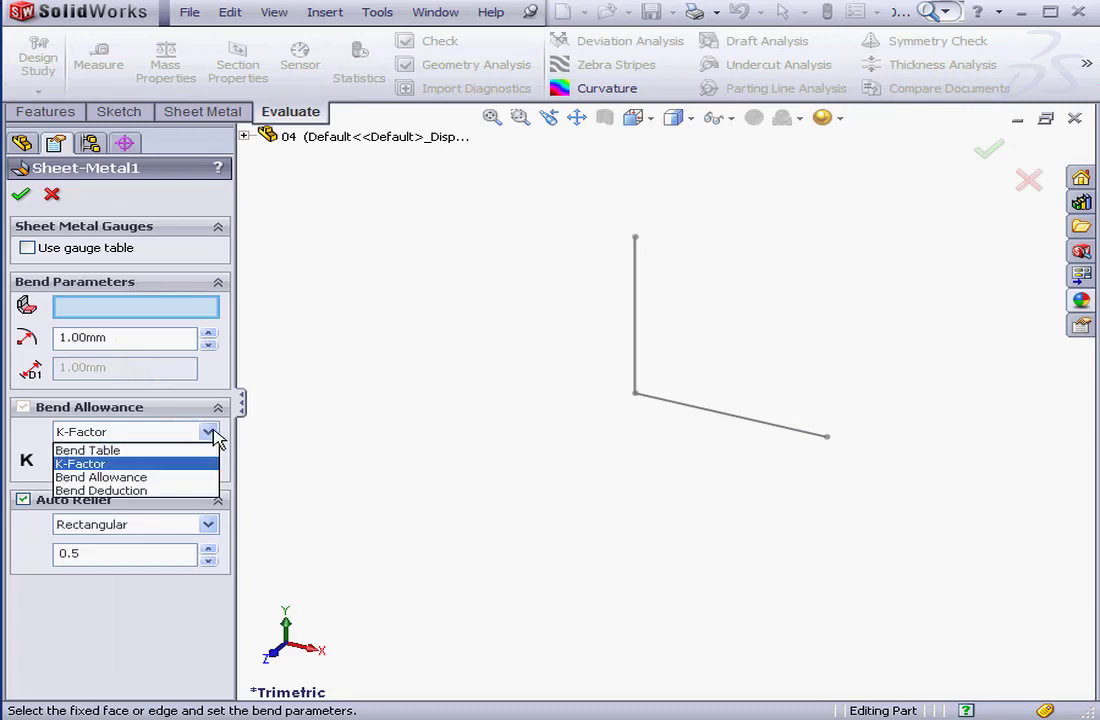
{"action": "left_click", "coordinate": [136, 478]}
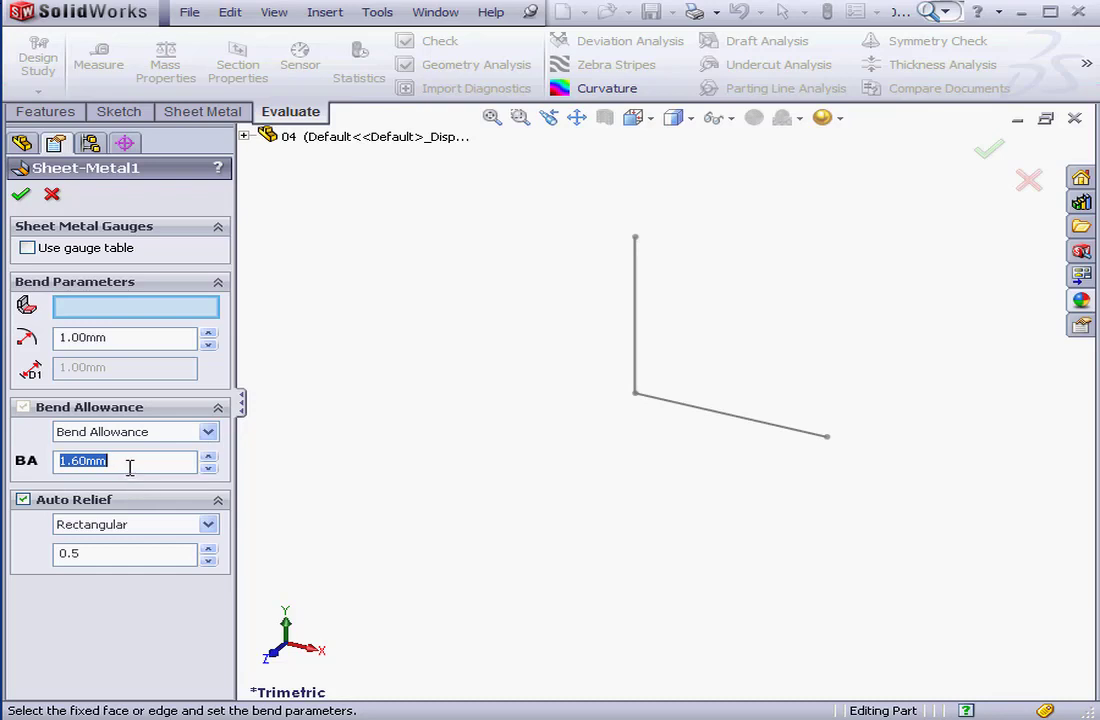
{"action": "type", "text": "2.4"}
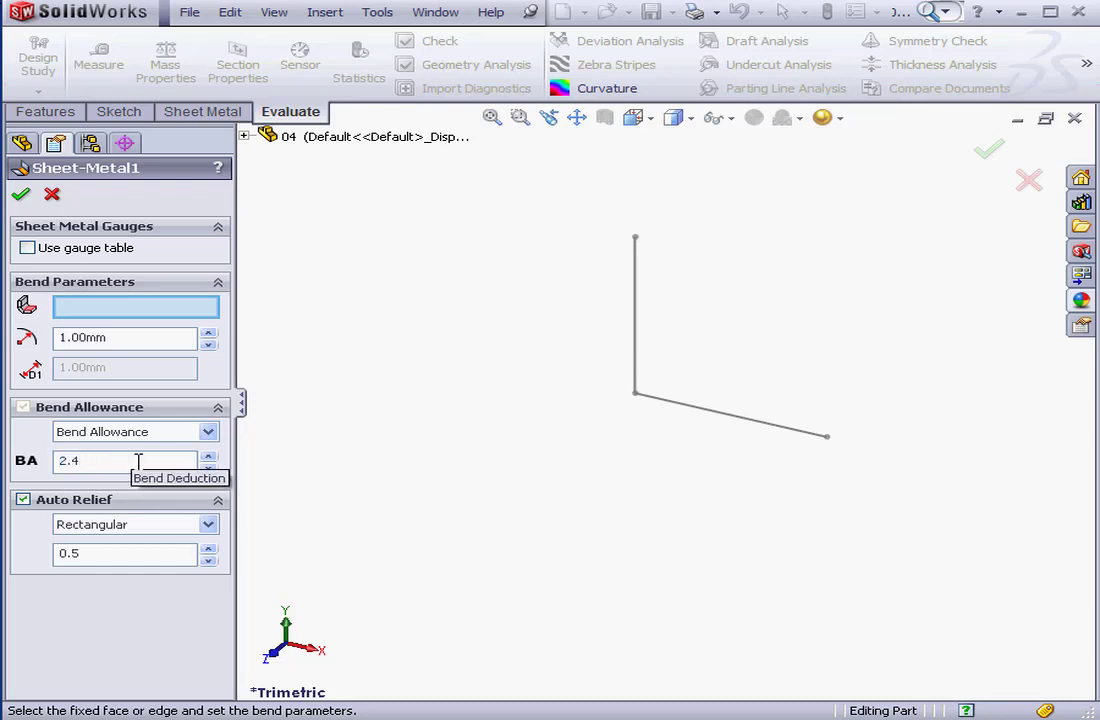
{"action": "left_click", "coordinate": [21, 194]}
{"action": "left_click", "coordinate": [78, 263]}
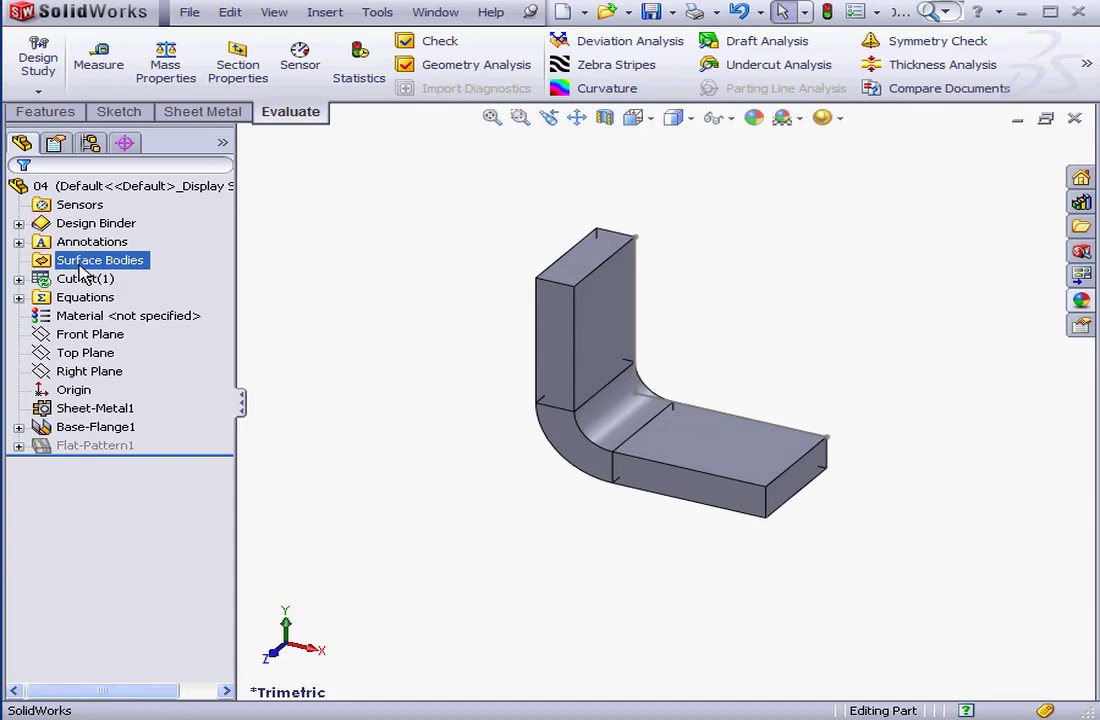
{"action": "right_click", "coordinate": [82, 446]}
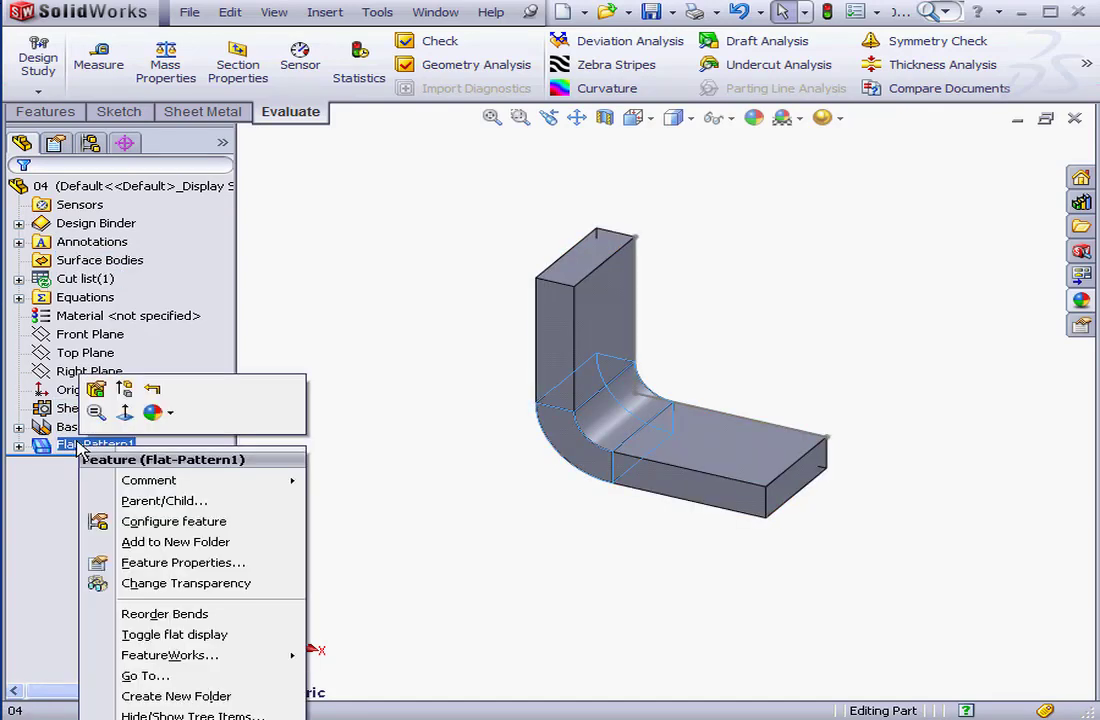
{"action": "left_click", "coordinate": [97, 391]}
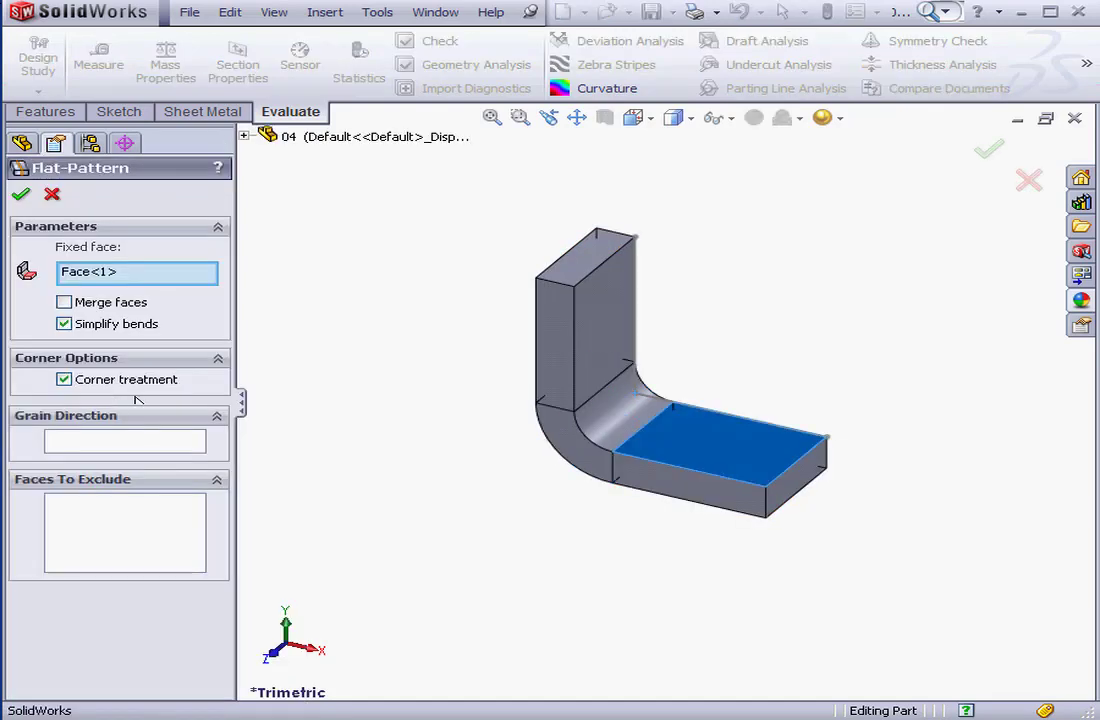
{"action": "left_click", "coordinate": [52, 194]}
- Unsuppress Flat-Pattern1 to flatten the part and measure the bend region's lower front edge
{"action": "right_click", "coordinate": [125, 446]}
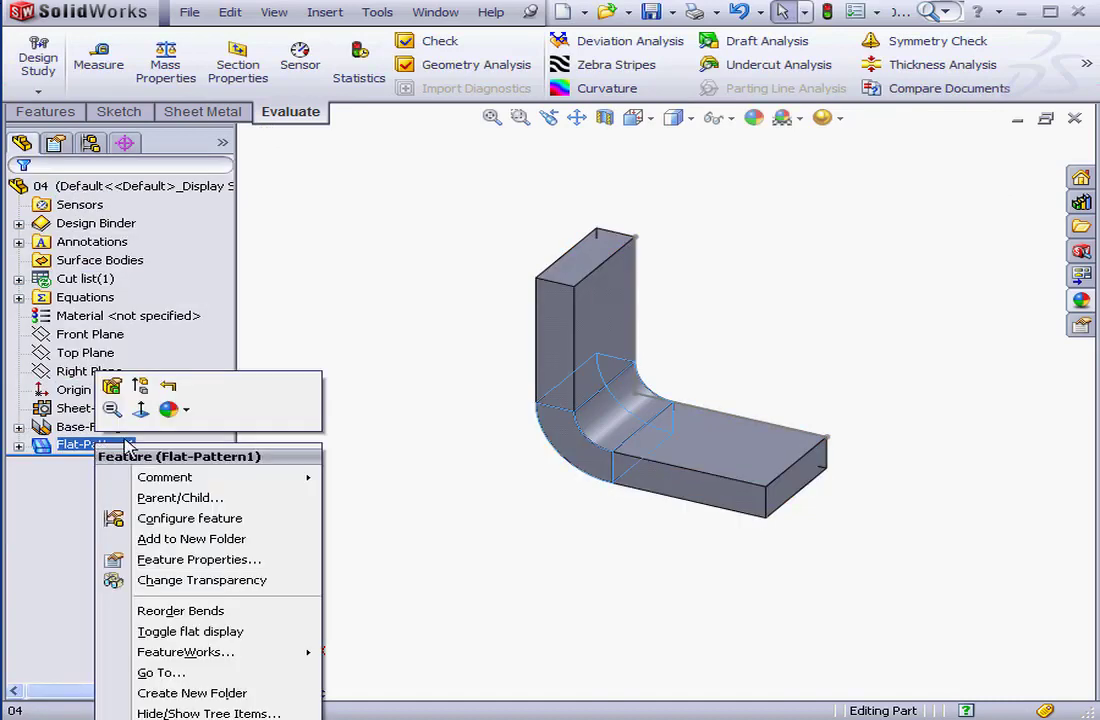
{"action": "left_click", "coordinate": [140, 385]}
{"action": "left_click", "coordinate": [112, 60]}
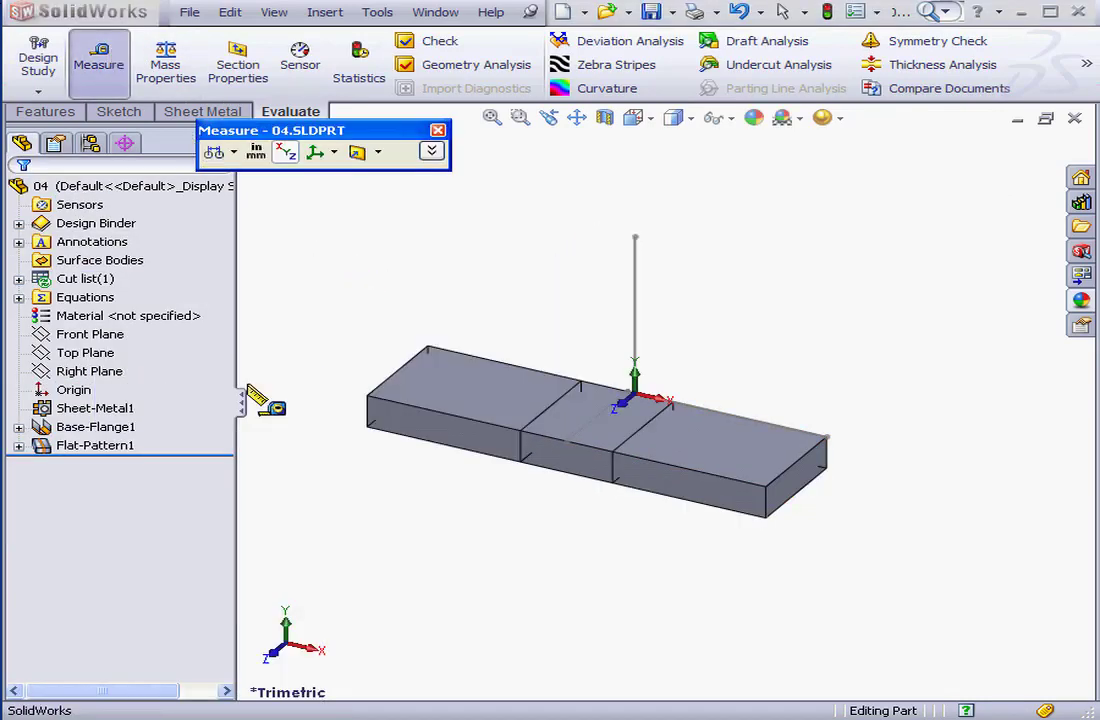
{"action": "left_click", "coordinate": [566, 472]}
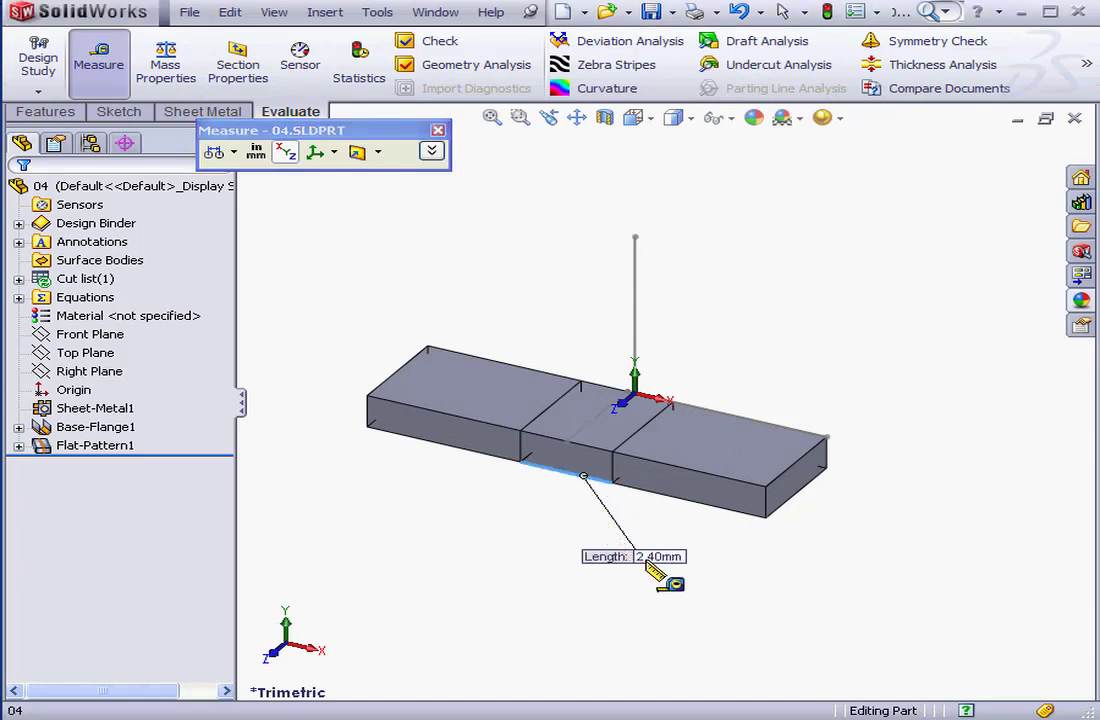
- Clear the measured selection and measure the flat pattern's overall length between its two lower front corners
{"action": "right_click", "coordinate": [490, 497]}
{"action": "left_click", "coordinate": [568, 570]}
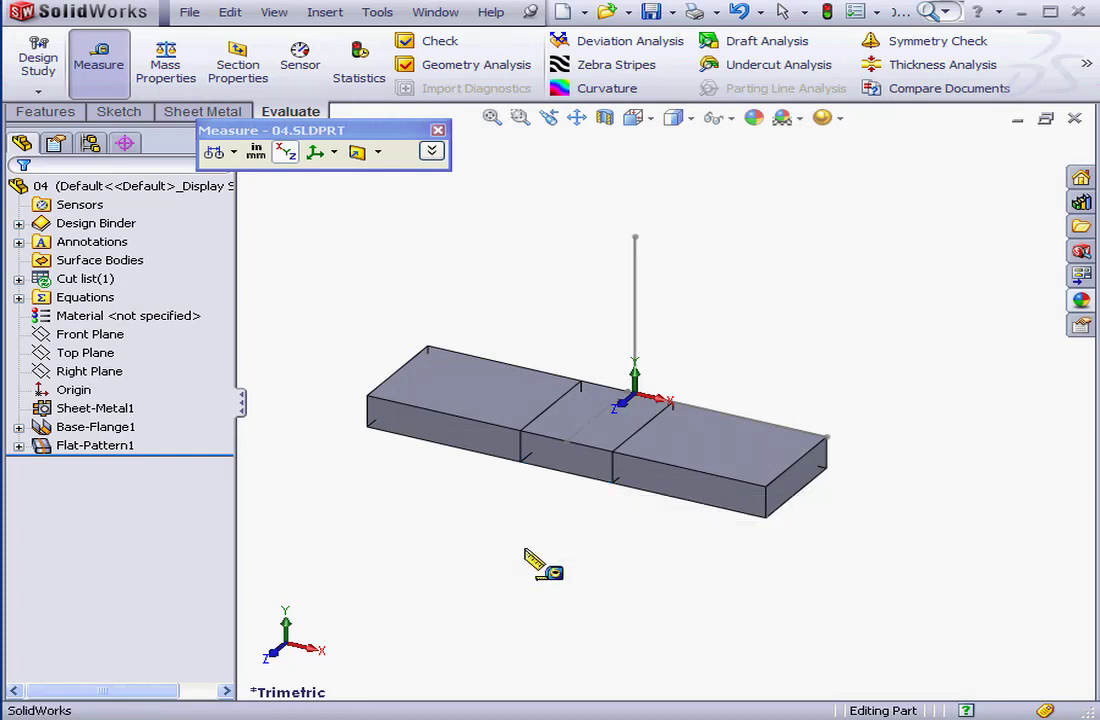
{"action": "left_click", "coordinate": [367, 427]}
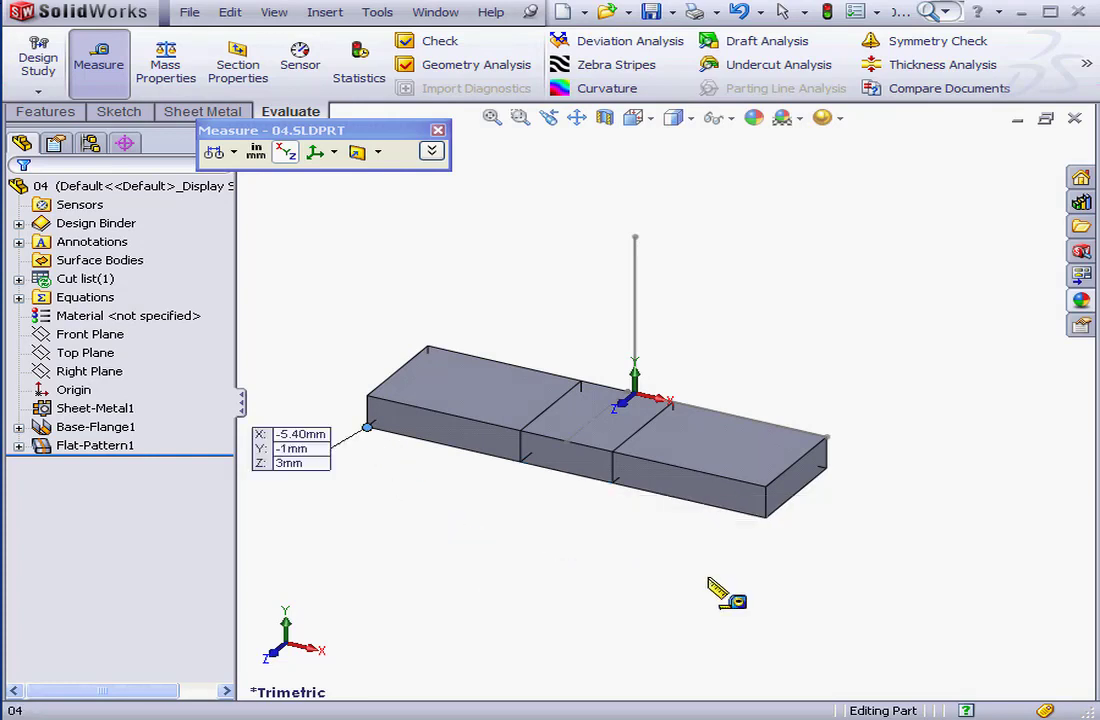
{"action": "left_click", "coordinate": [766, 517]}
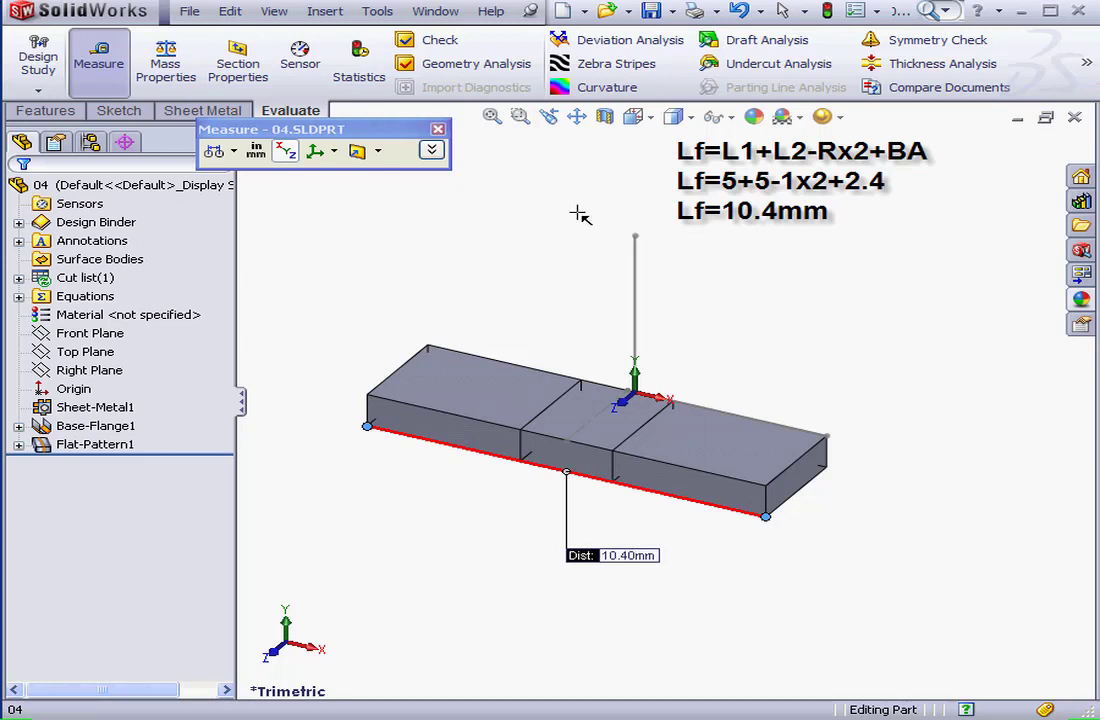
{"action": "left_click", "coordinate": [438, 129]}
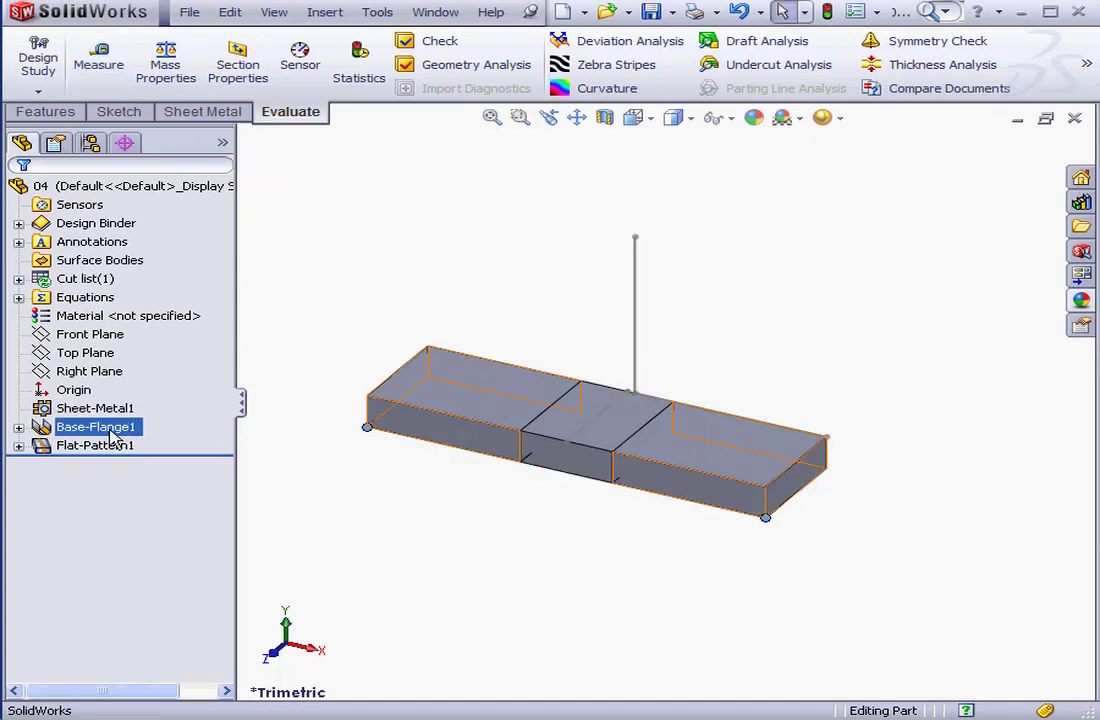
- Edit Base-Flange1 and set its bend radius to 2 mm
{"action": "right_click", "coordinate": [100, 427]}
{"action": "left_click", "coordinate": [126, 378]}
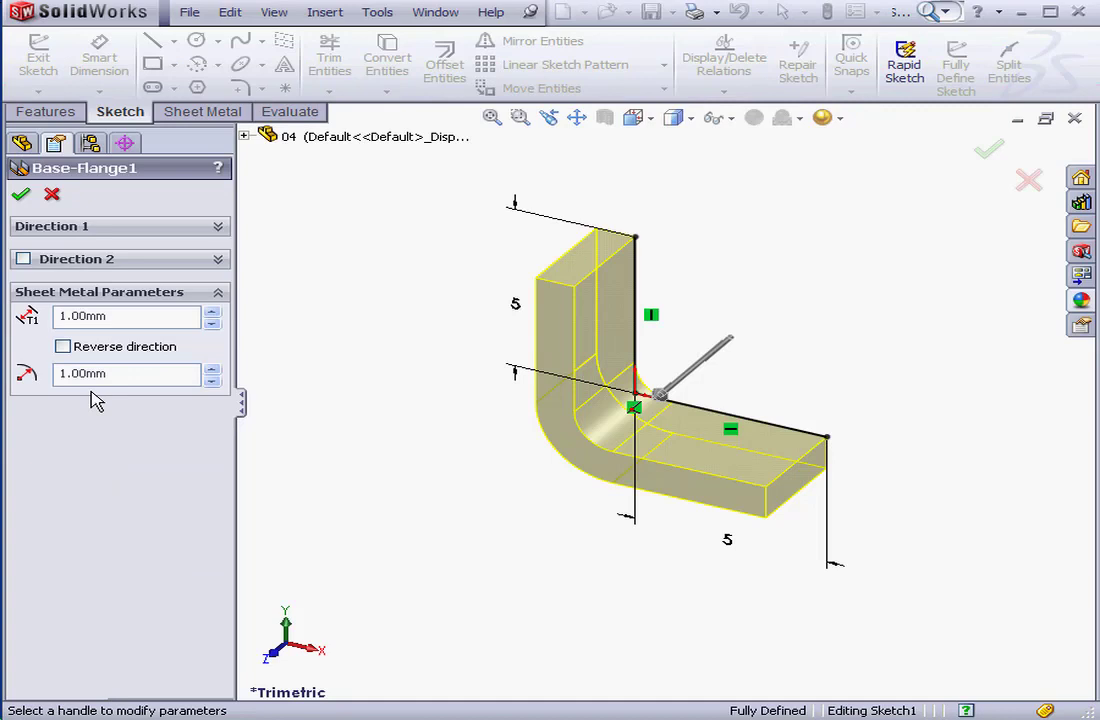
{"action": "left_click_drag", "start_coordinate": [67, 373], "coordinate": [57, 383]}
{"action": "type", "text": "2"}
{"action": "left_click", "coordinate": [21, 194]}
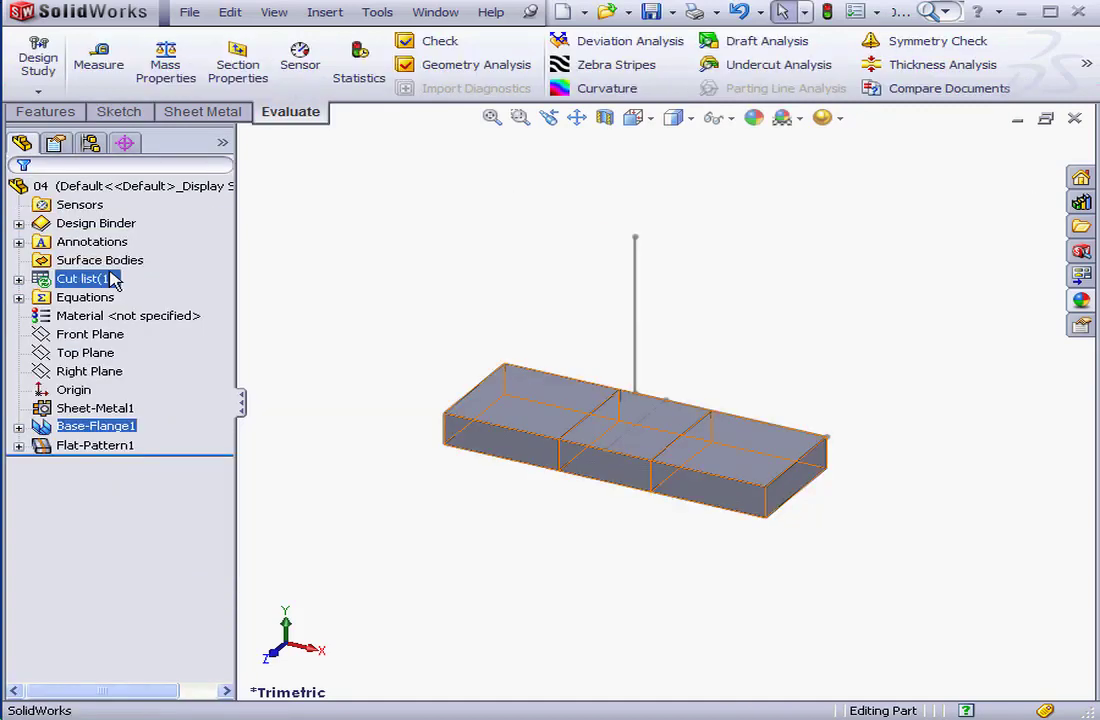
- Measure the flattened part's overall length again between the end corners of its lower front edge
{"action": "left_click", "coordinate": [108, 72]}
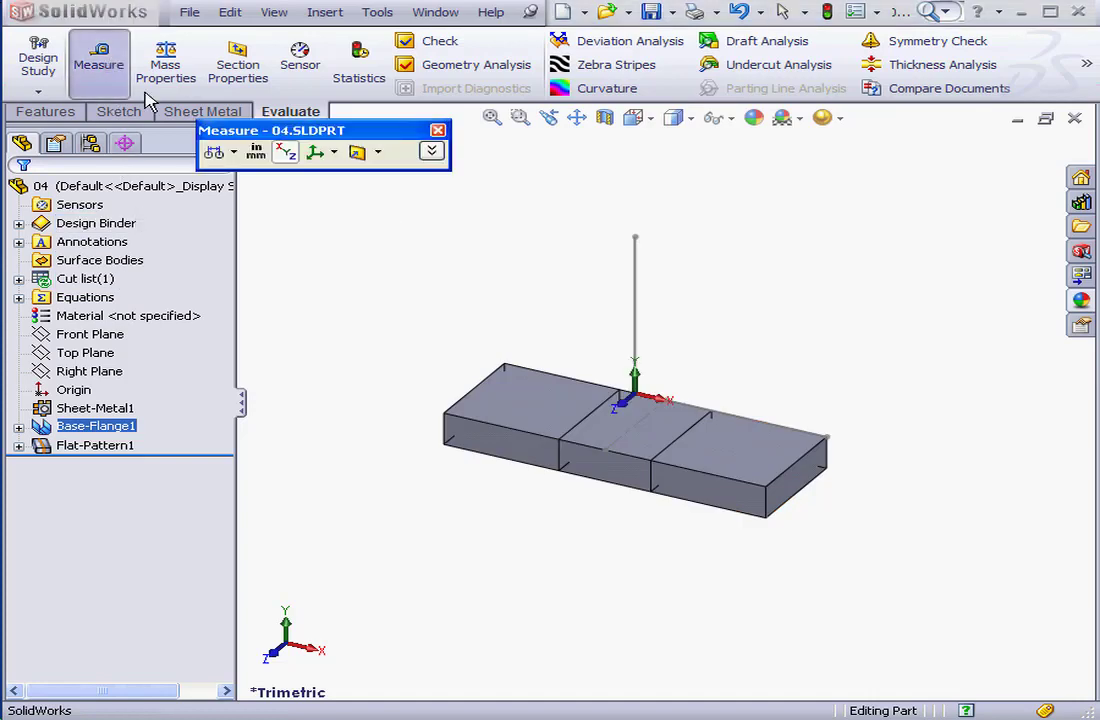
{"action": "left_click", "coordinate": [444, 444]}
{"action": "left_click", "coordinate": [766, 517]}
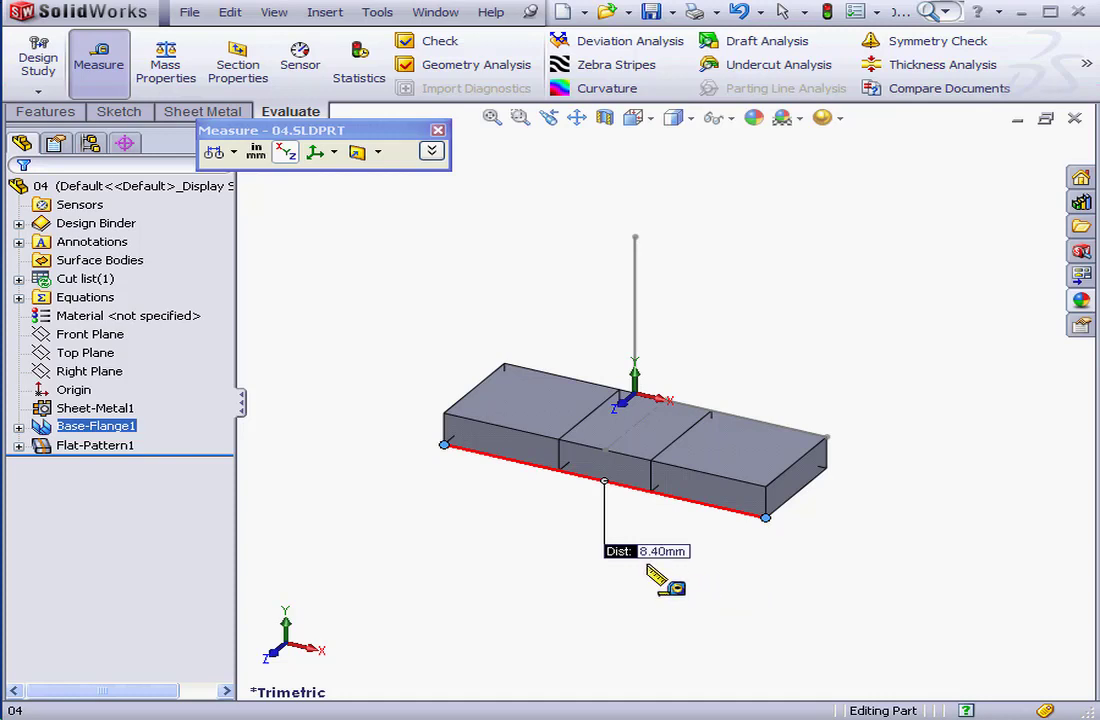
{"action": "left_click", "coordinate": [438, 131]}
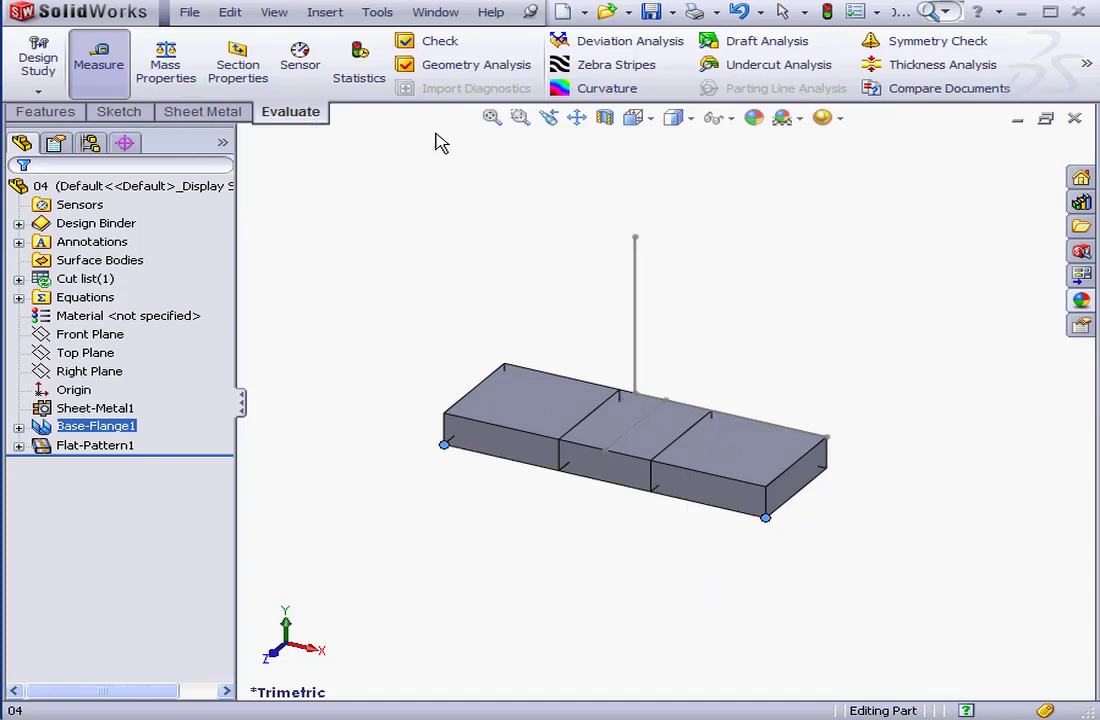
- Reverse the thickness direction of Base-Flange1 so the material lies on the other side of the sketch
{"action": "right_click", "coordinate": [90, 427]}
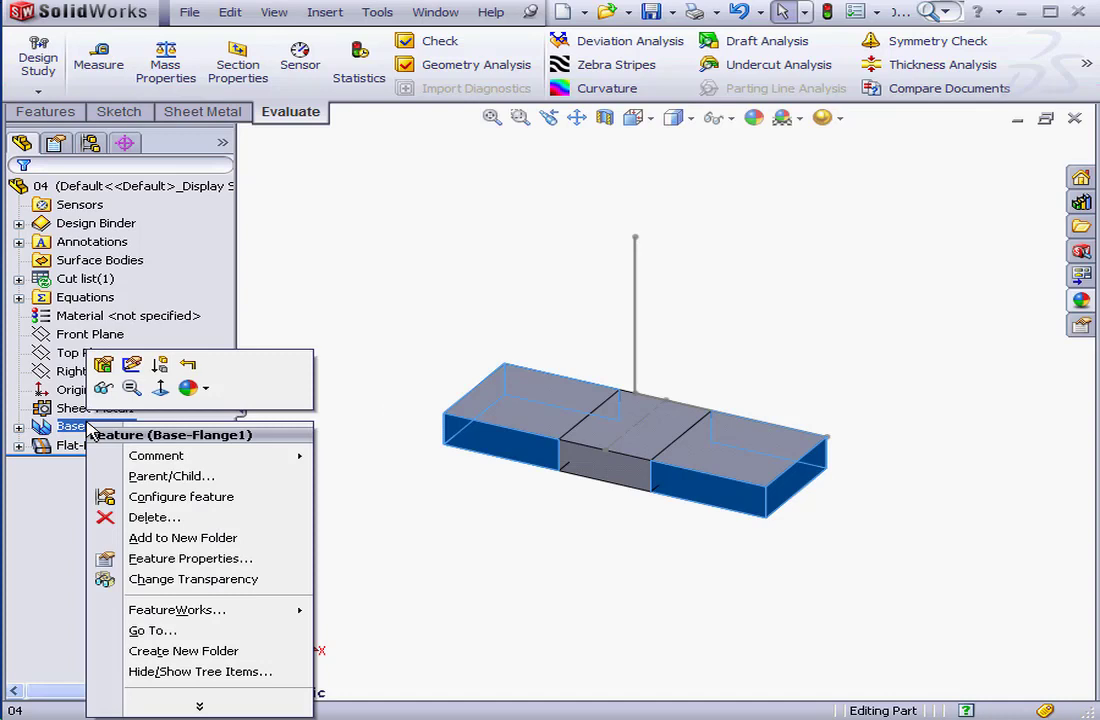
{"action": "left_click", "coordinate": [103, 364]}
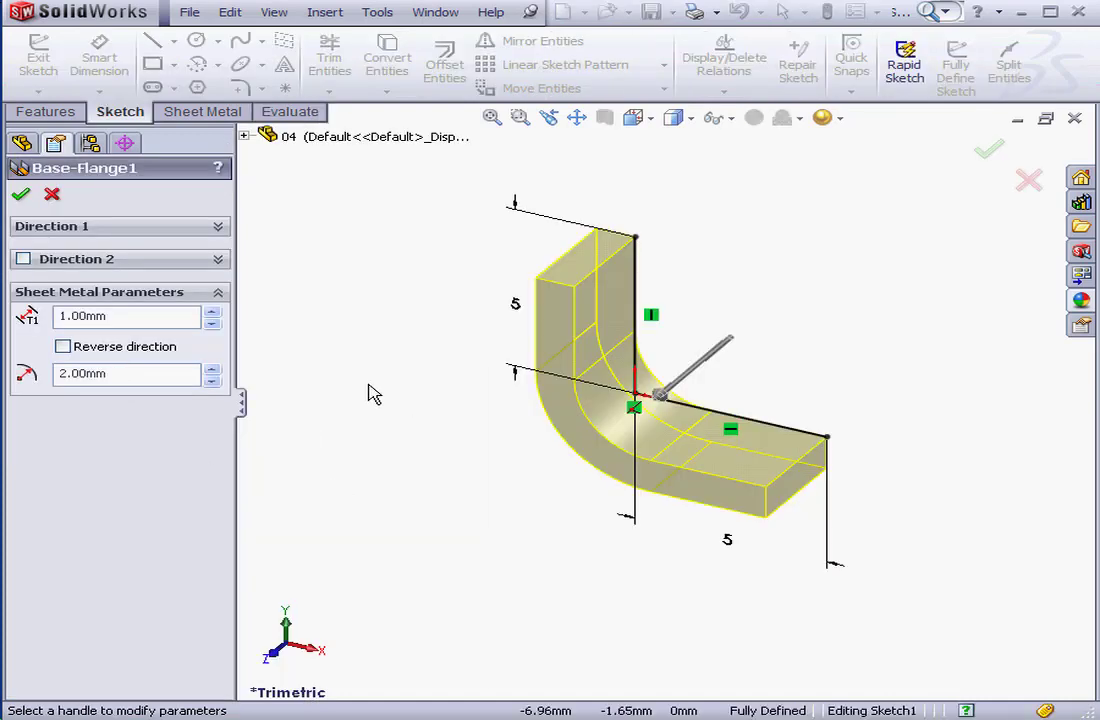
{"action": "left_click", "coordinate": [63, 347]}
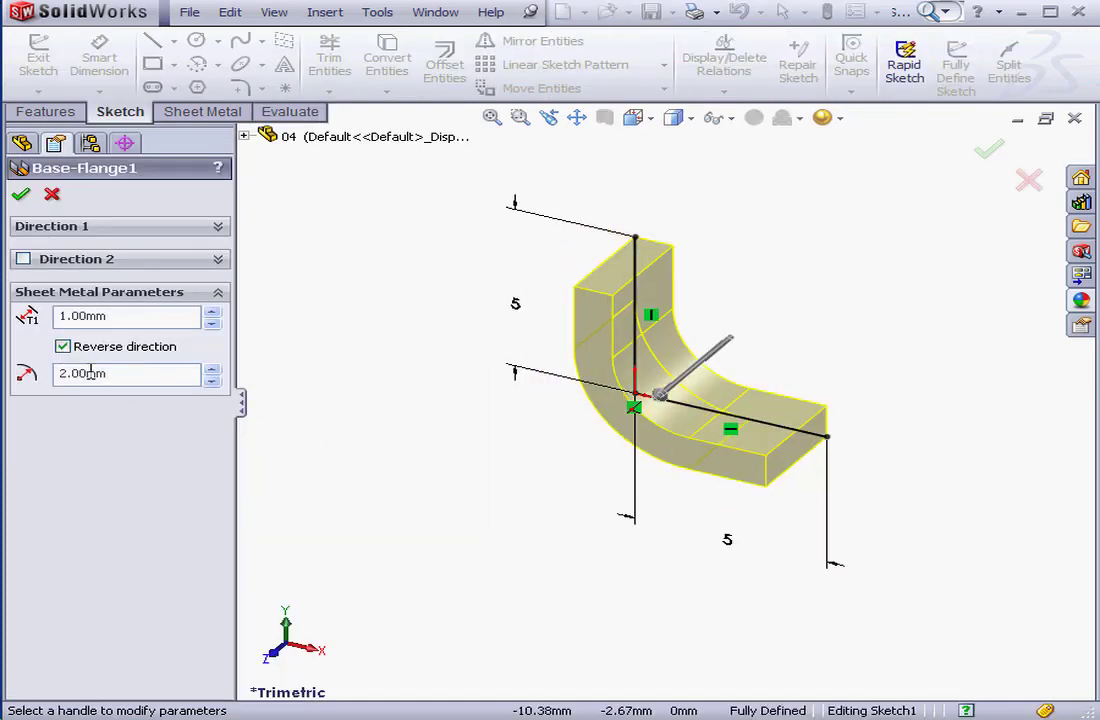
{"action": "left_click", "coordinate": [20, 194]}
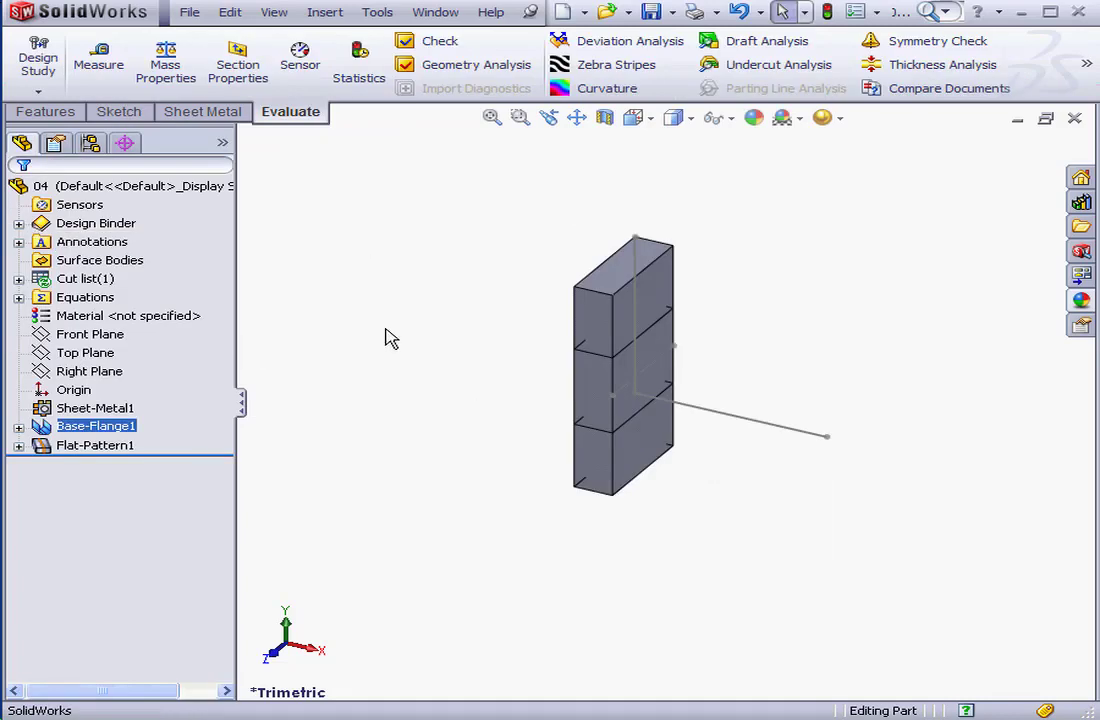
- Measure the upright flat pattern's overall length between its front corners, and the bend region's front edge
{"action": "left_click", "coordinate": [100, 58]}
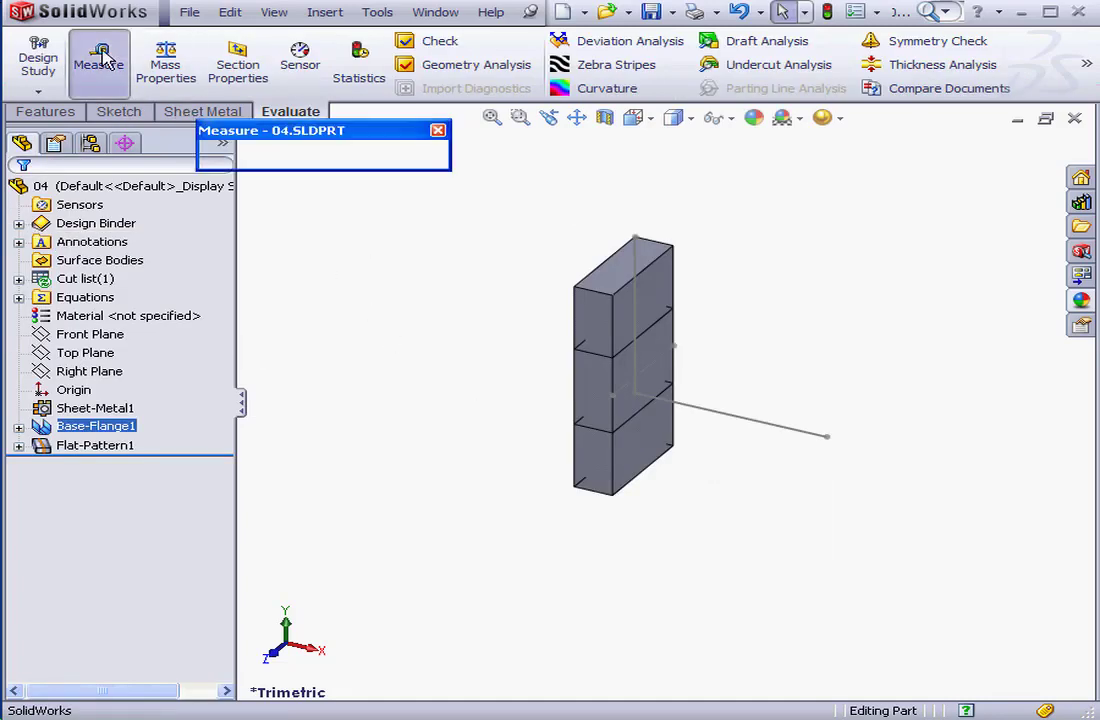
{"action": "left_click", "coordinate": [613, 296]}
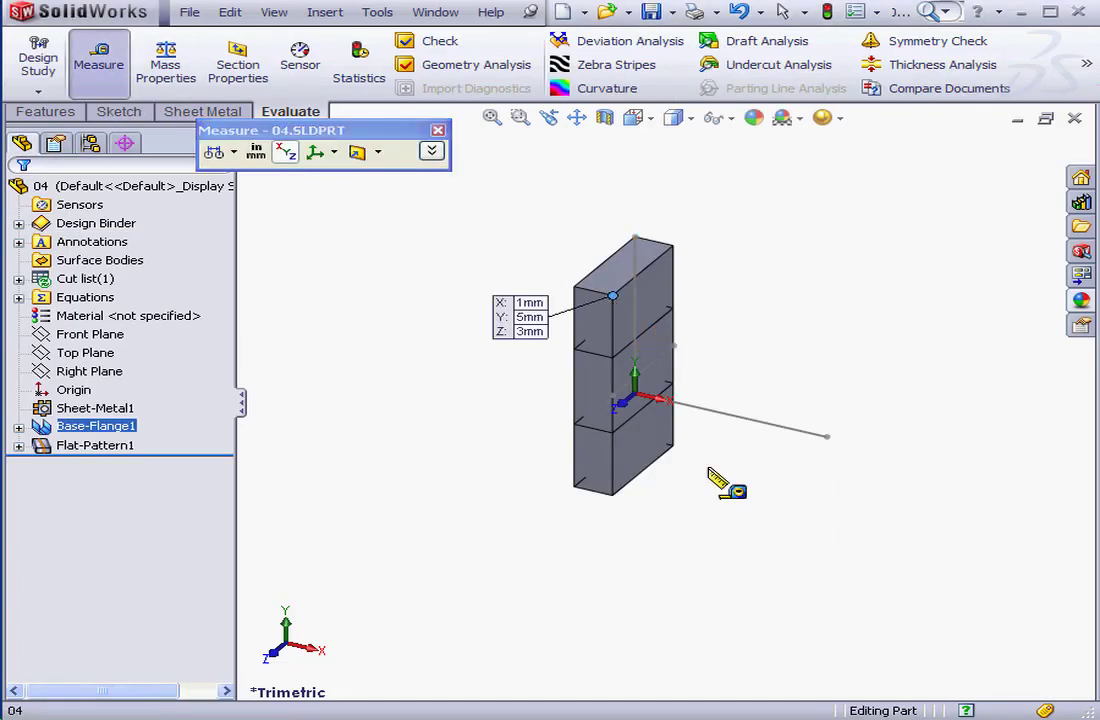
{"action": "left_click", "coordinate": [613, 494]}
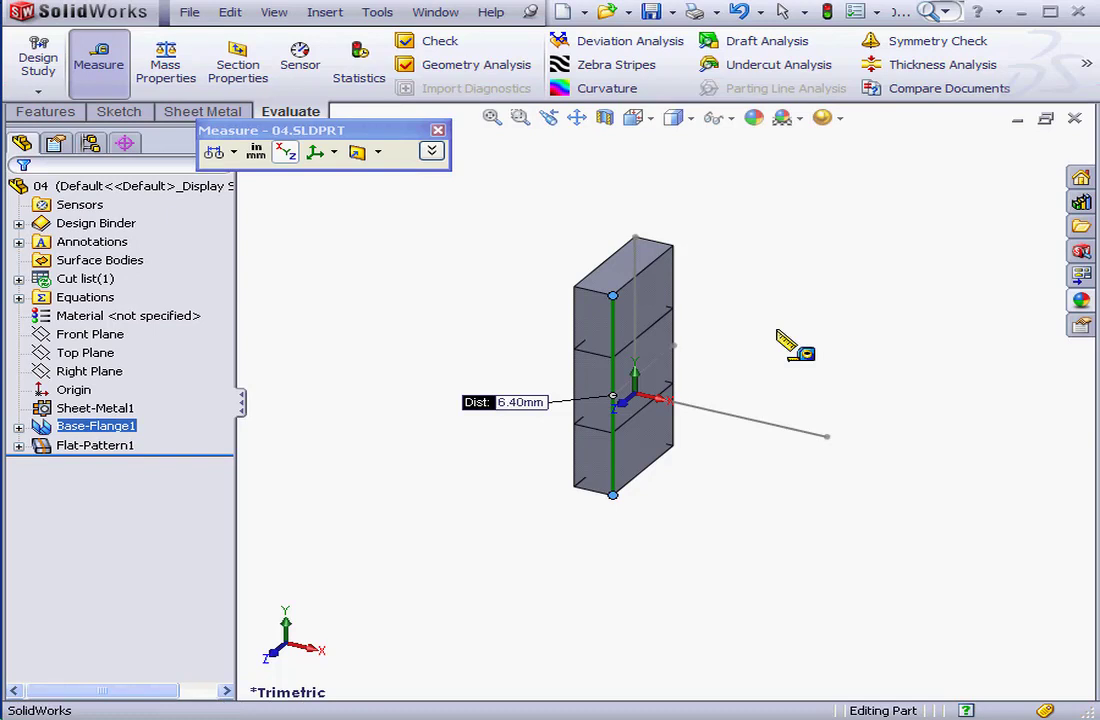
{"action": "right_click", "coordinate": [770, 252]}
{"action": "left_click", "coordinate": [812, 328]}
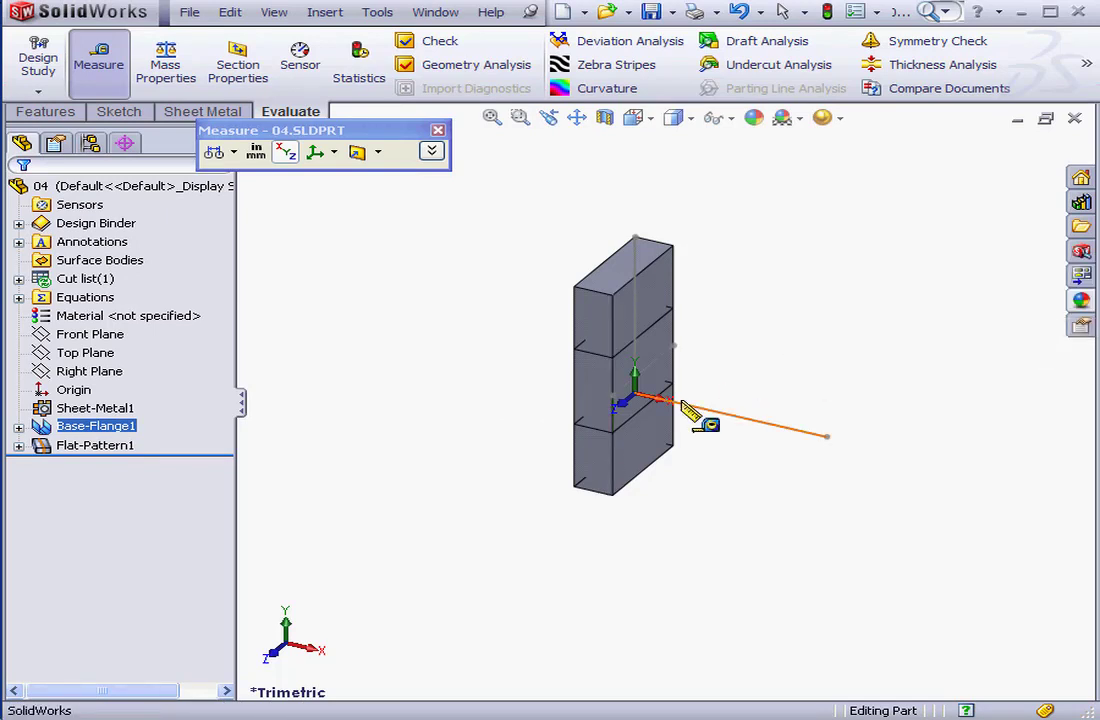
{"action": "left_click", "coordinate": [614, 424]}
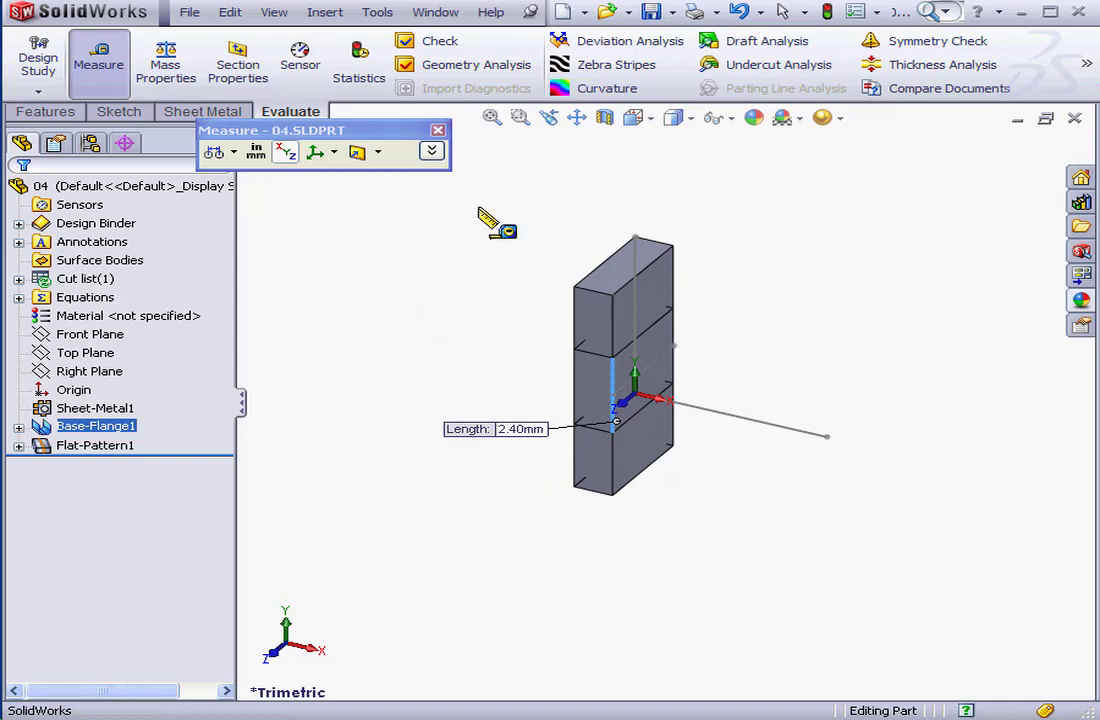
{"action": "left_click", "coordinate": [437, 131]}
- Switch the Sheet-Metal1 feature's bend calculation method to Bend Deduction with a value of 0.8 mm
{"action": "left_click", "coordinate": [100, 409]}
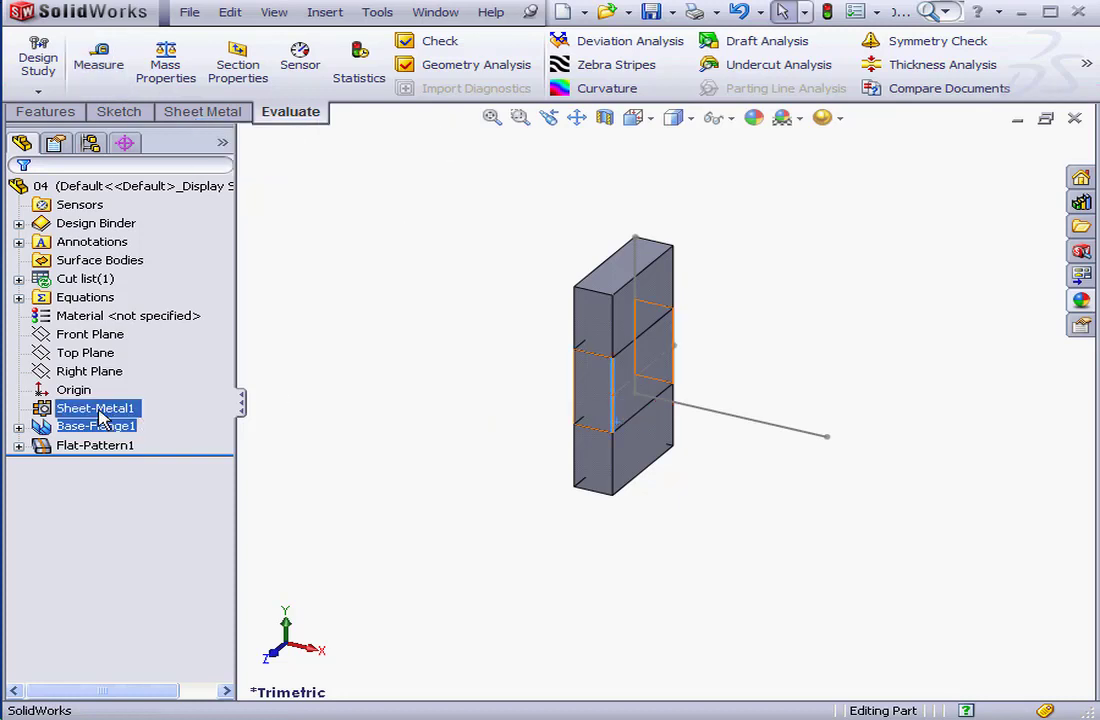
{"action": "right_click", "coordinate": [108, 412]}
{"action": "left_click", "coordinate": [115, 353]}
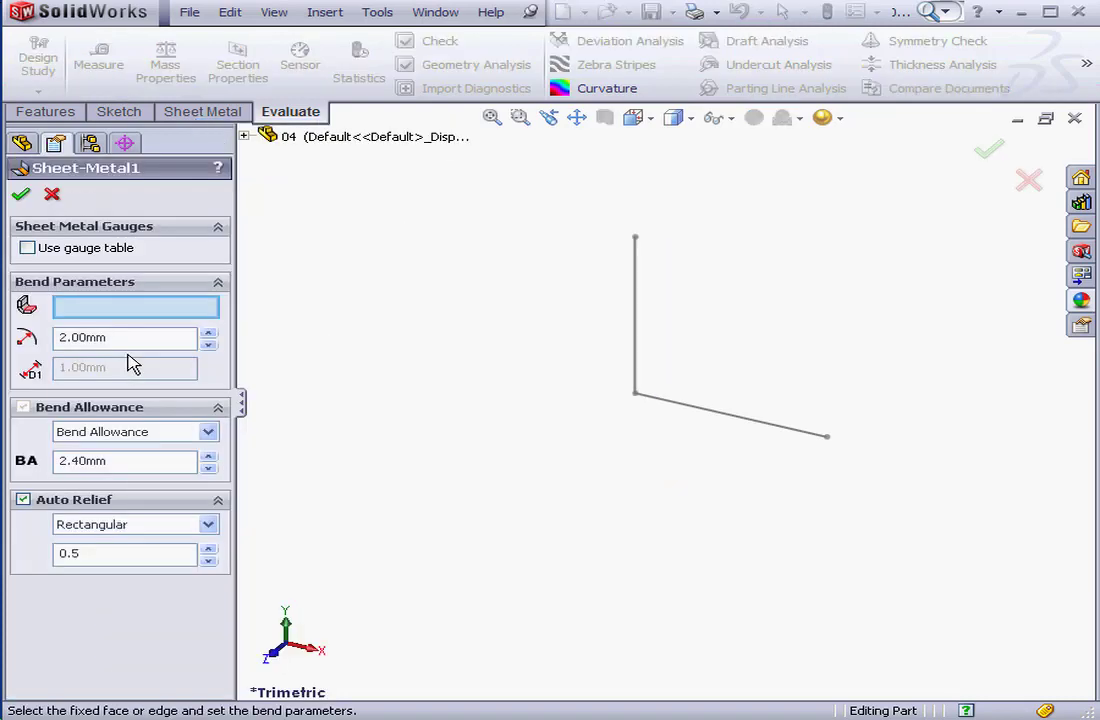
{"action": "left_click", "coordinate": [212, 432]}
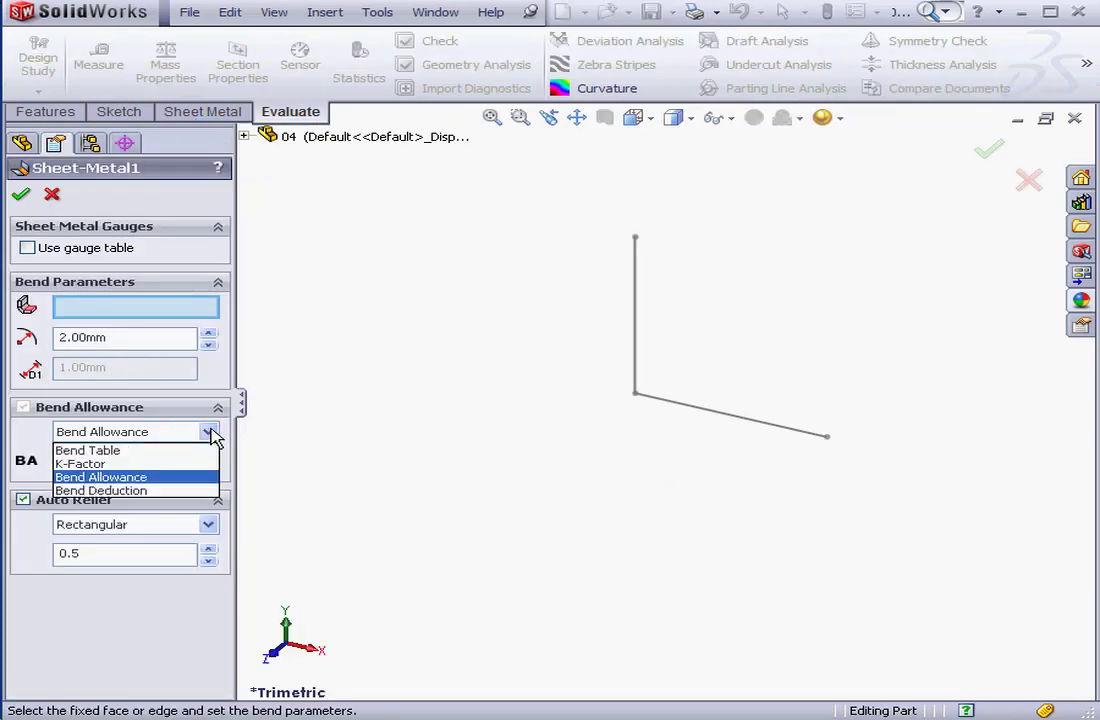
{"action": "left_click", "coordinate": [110, 490]}
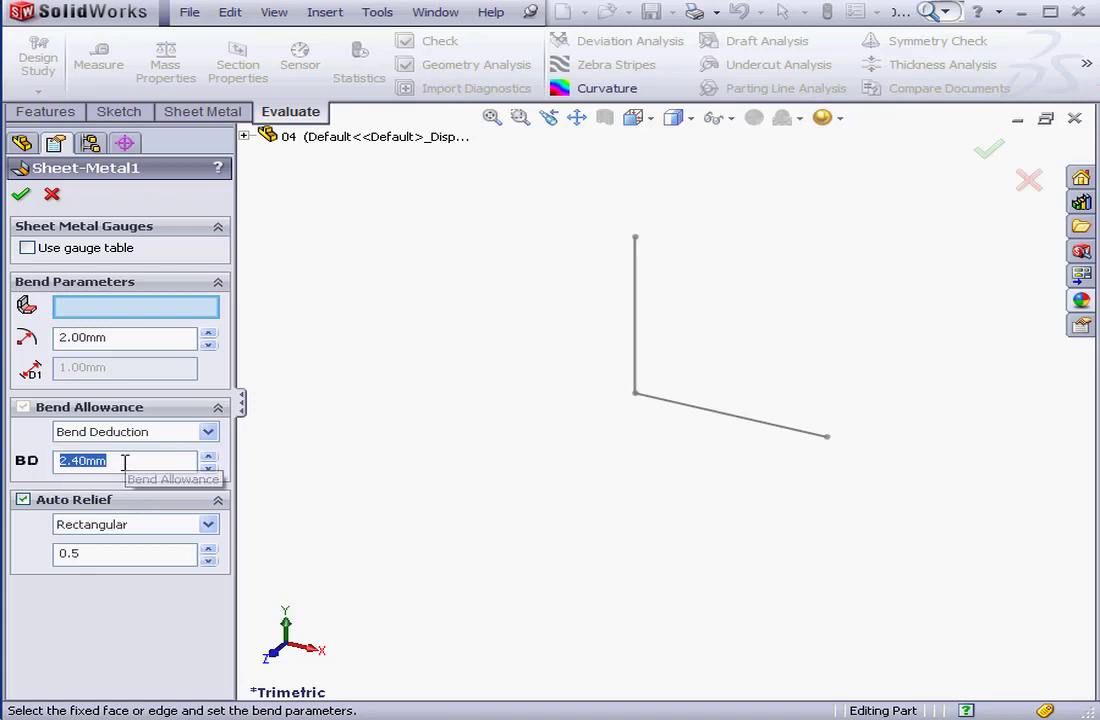
{"action": "type", "text": ".8"}
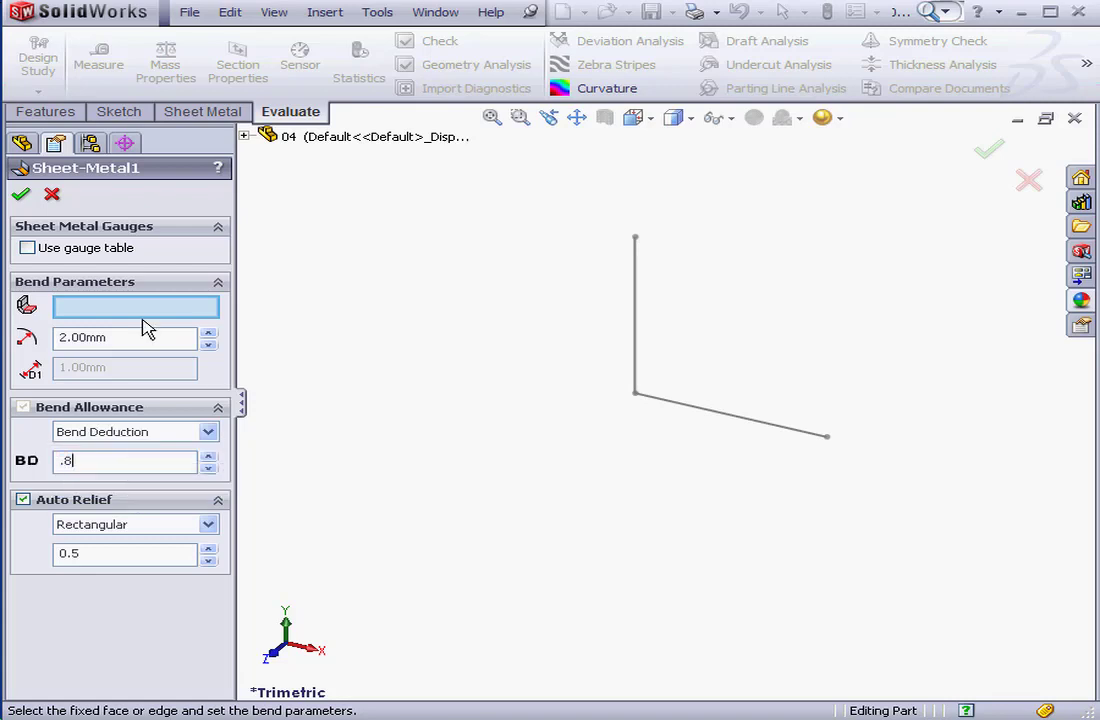
{"action": "left_click", "coordinate": [22, 196]}
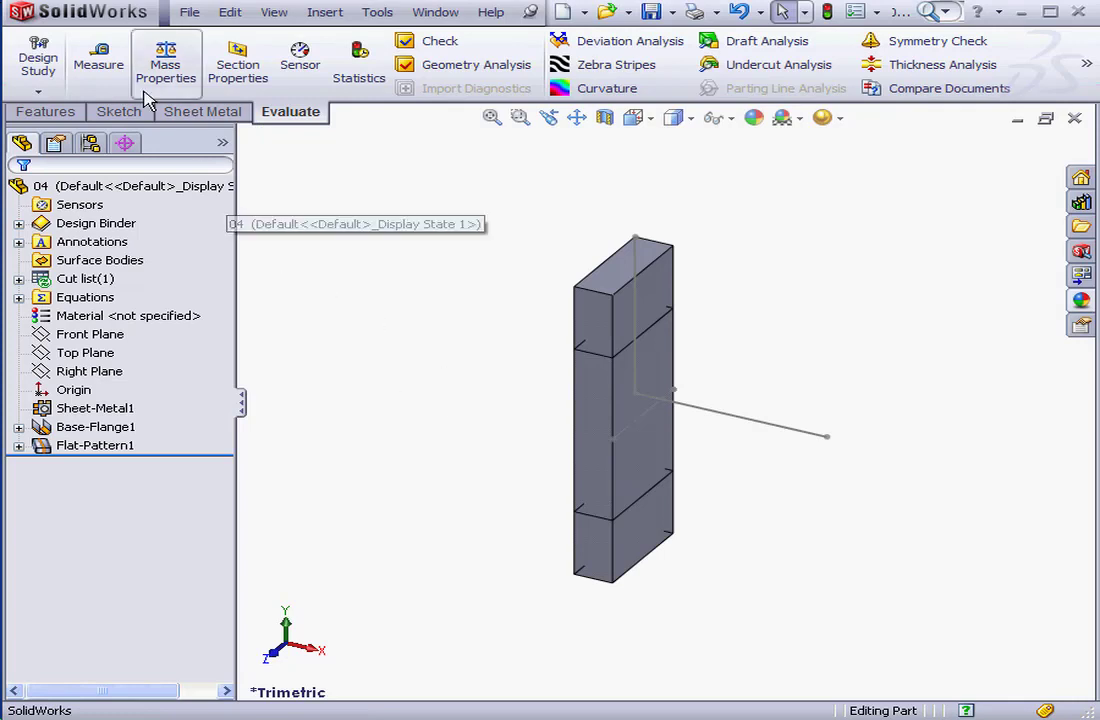
- Measure the flat pattern's overall length between its upper and lower front corners, and the bend region's outer vertical edge
{"action": "left_click", "coordinate": [98, 60]}
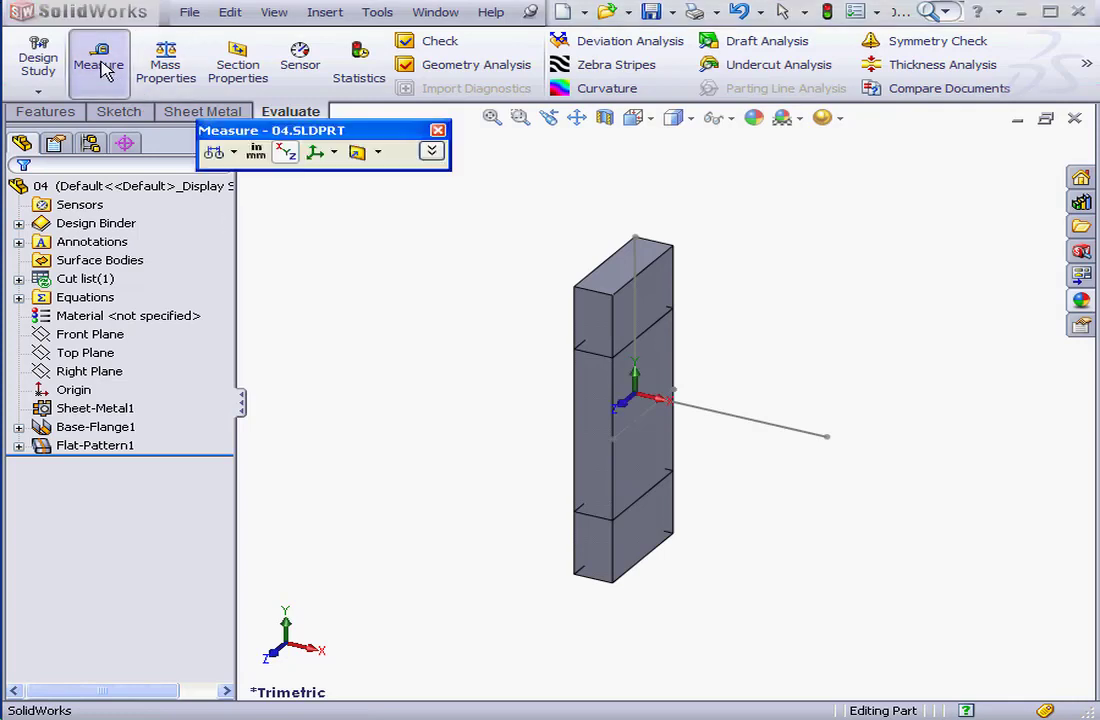
{"action": "left_click", "coordinate": [613, 296]}
{"action": "left_click", "coordinate": [612, 582]}
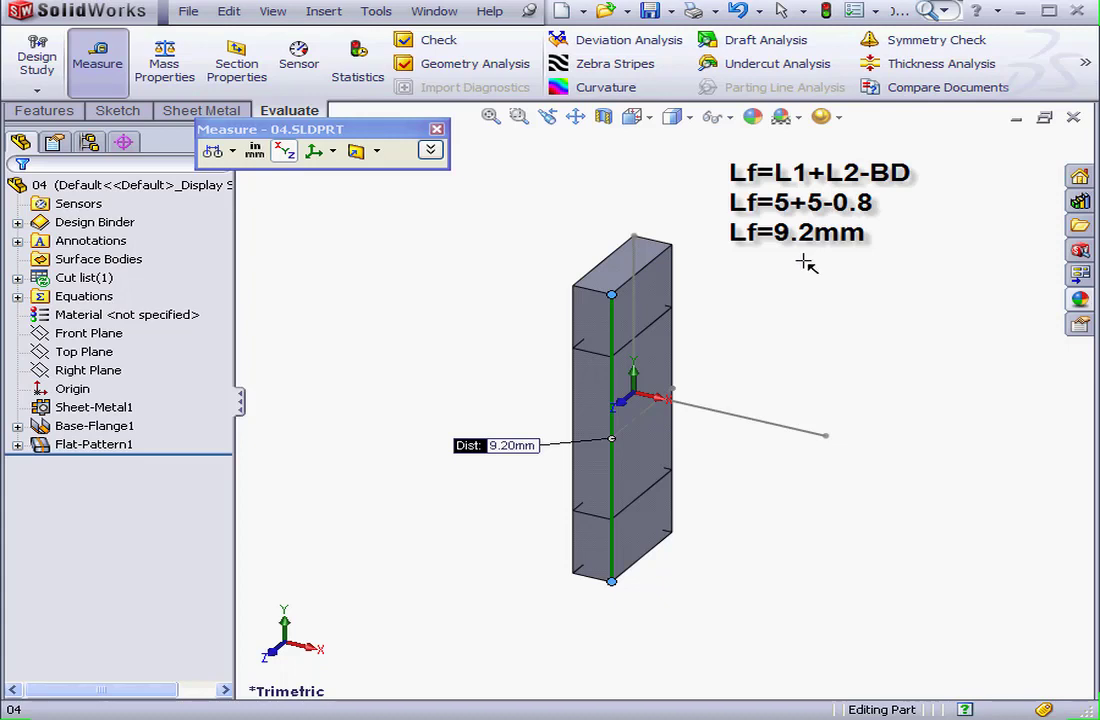
{"action": "right_click", "coordinate": [812, 247]}
{"action": "left_click", "coordinate": [846, 316]}
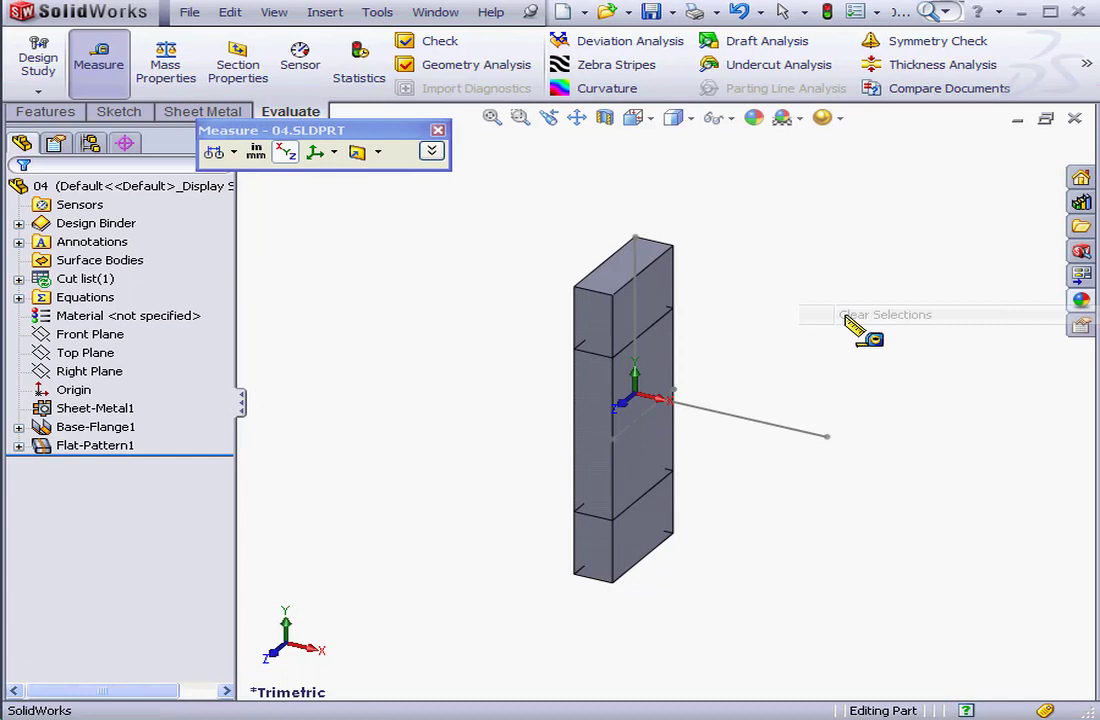
{"action": "left_click", "coordinate": [577, 443]}
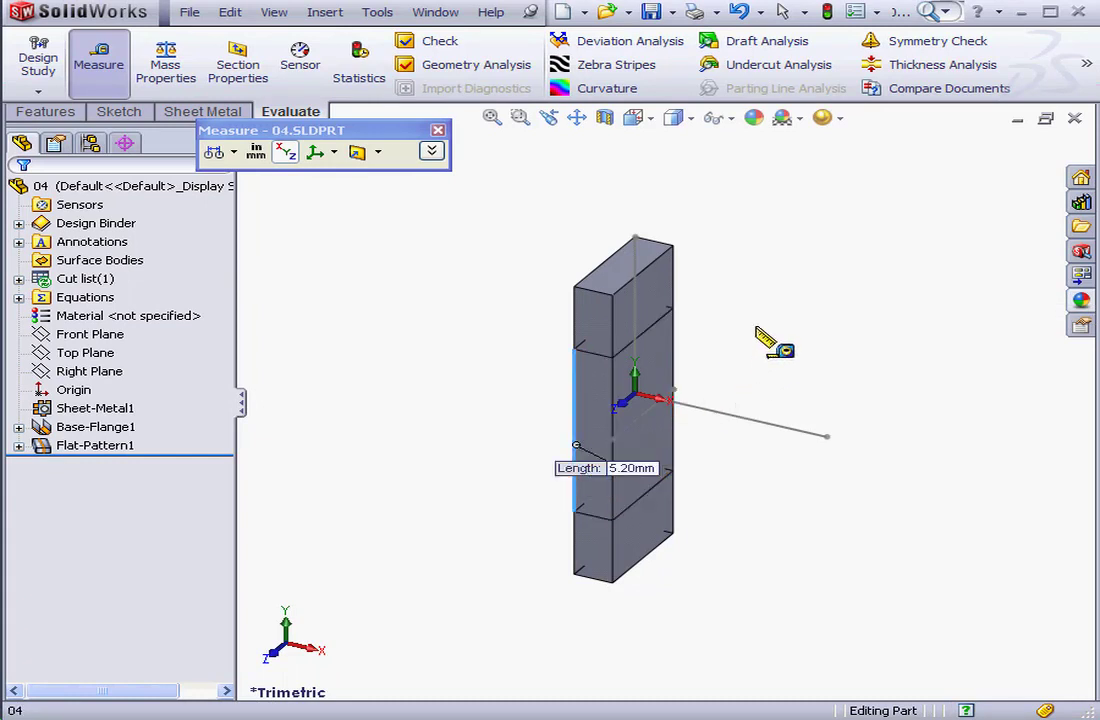
{"action": "left_click", "coordinate": [438, 130]}
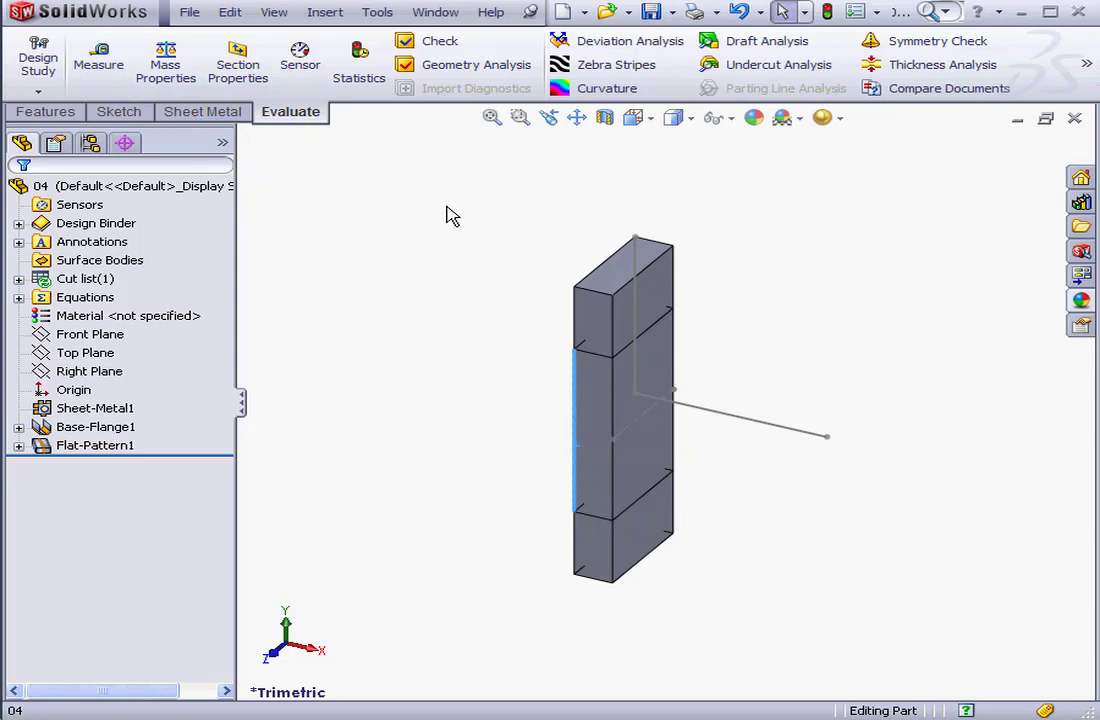
- Set the bend radius of Base-Flange1 to 1 mm
{"action": "left_click", "coordinate": [133, 430]}
{"action": "right_click", "coordinate": [136, 440]}
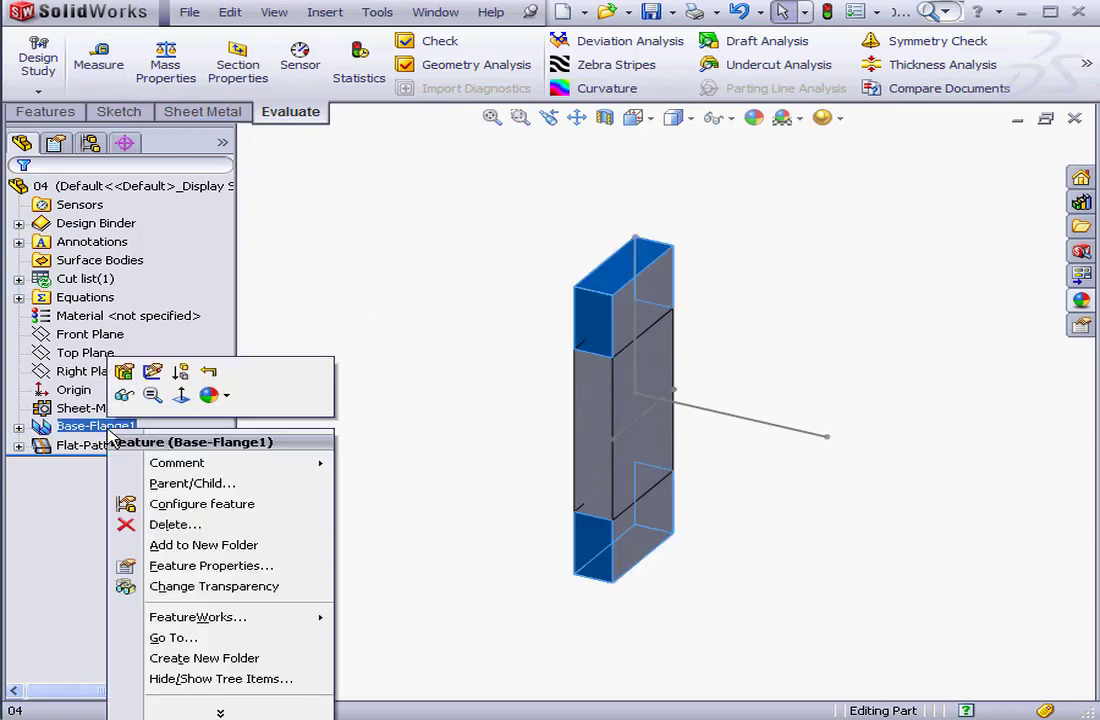
{"action": "left_click", "coordinate": [117, 372]}
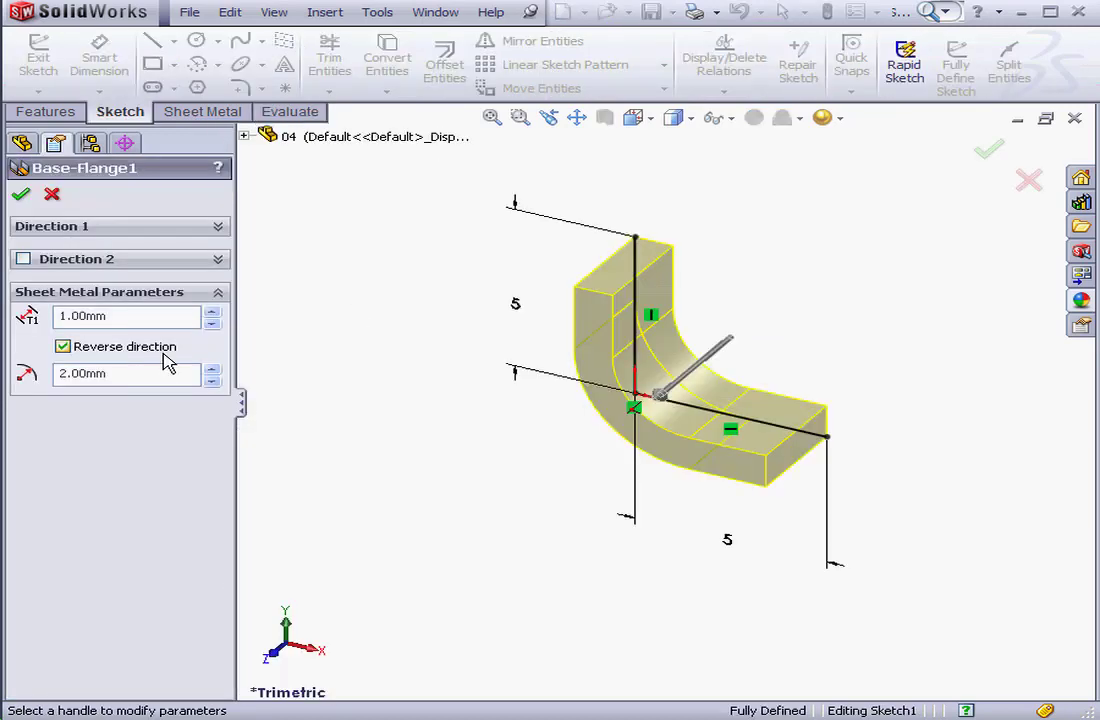
{"action": "left_click_drag", "start_coordinate": [66, 373], "coordinate": [57, 373]}
{"action": "type", "text": "1"}
{"action": "left_click", "coordinate": [131, 316]}
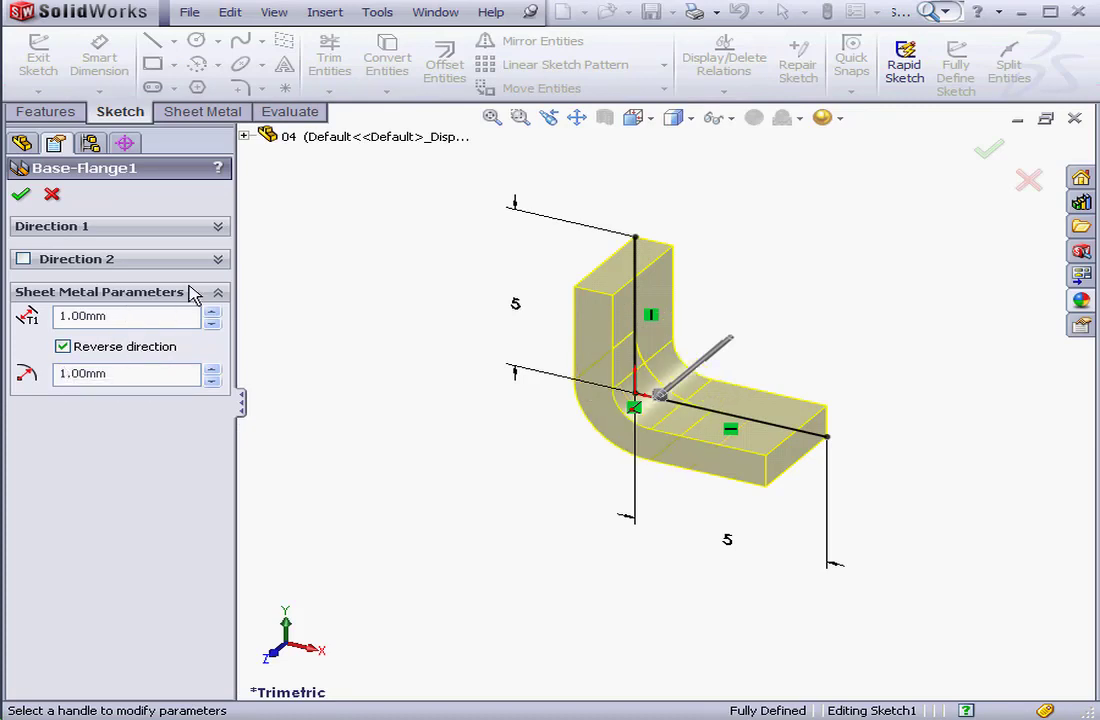
{"action": "left_click", "coordinate": [51, 194]}
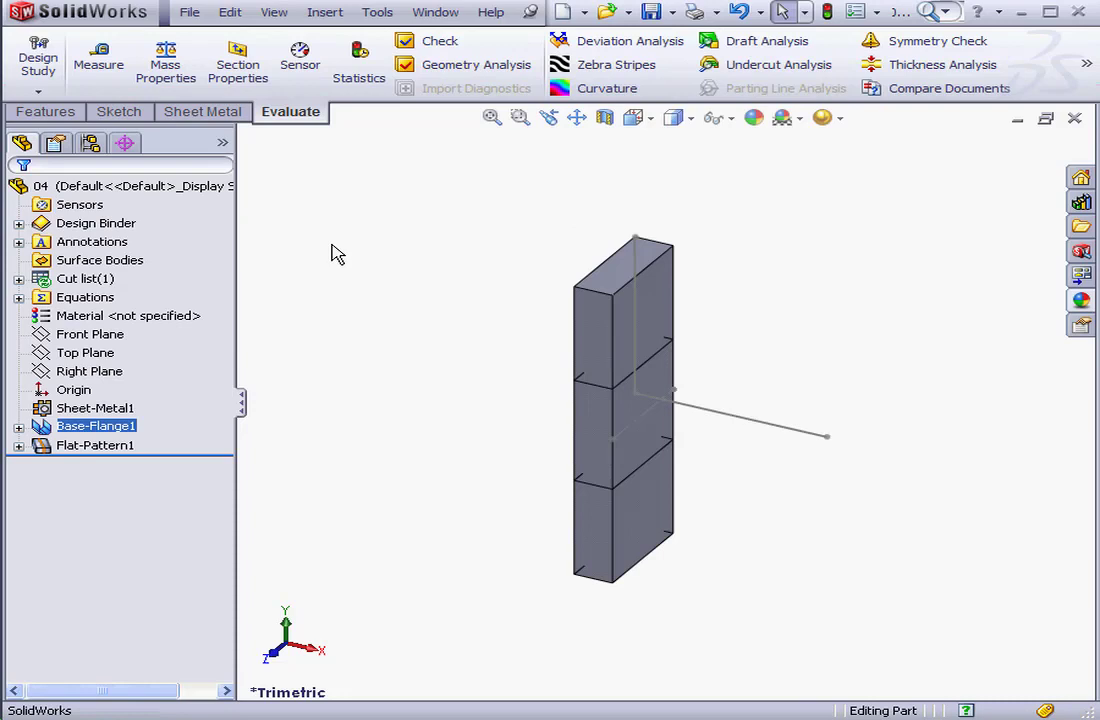
- Measure the resized bend region's outer vertical edge, and the flat pattern's overall length between the end corners on that side
{"action": "left_click", "coordinate": [100, 62]}
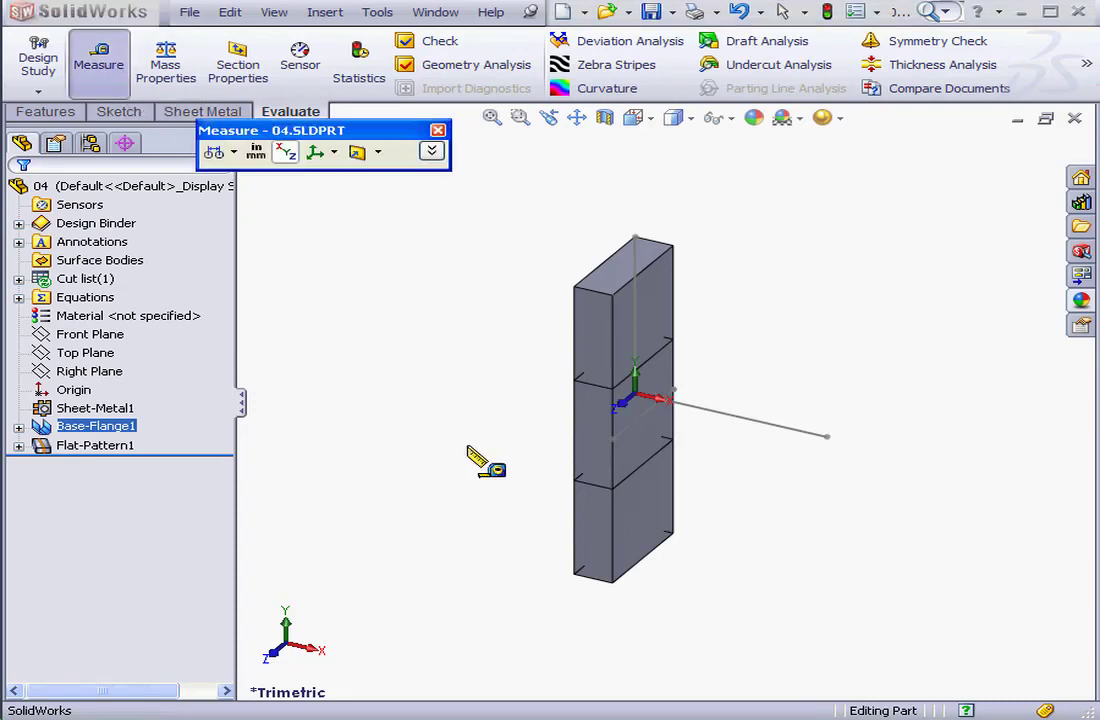
{"action": "left_click", "coordinate": [572, 458]}
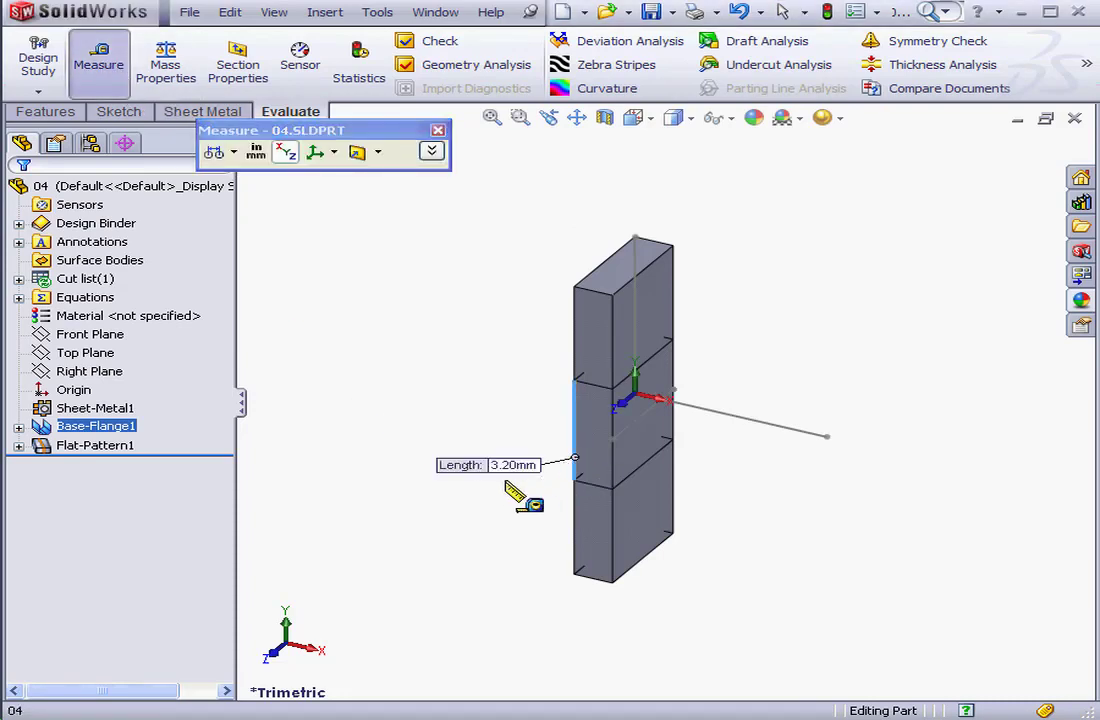
{"action": "right_click", "coordinate": [482, 357]}
{"action": "left_click", "coordinate": [522, 428]}
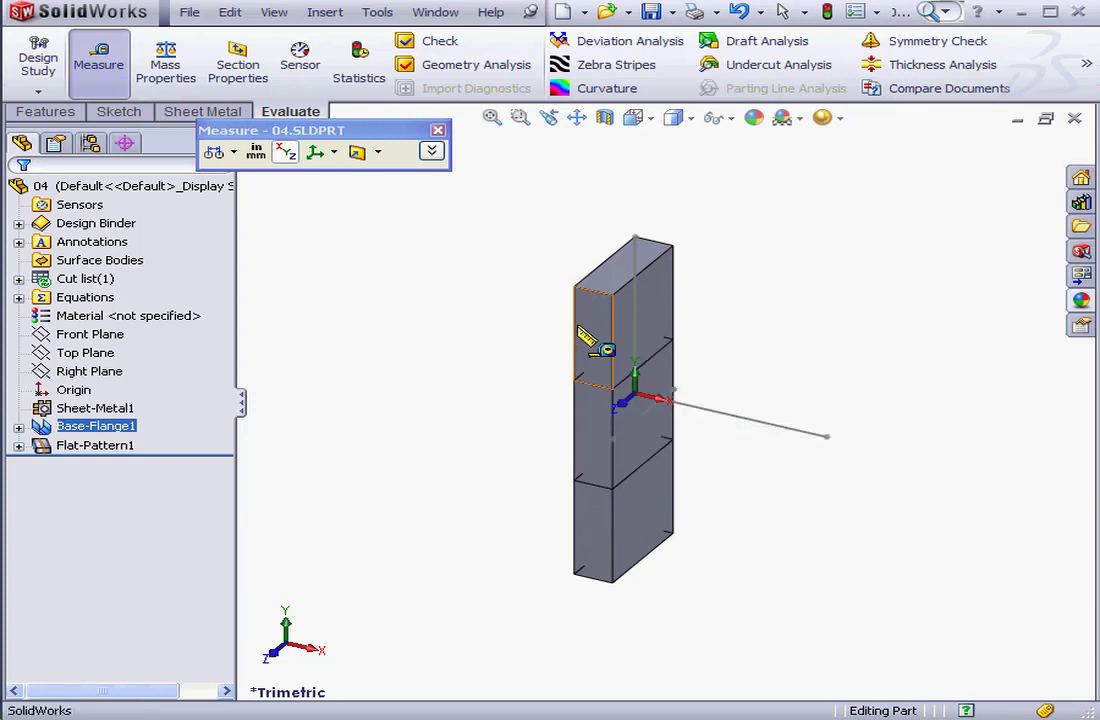
{"action": "left_click", "coordinate": [573, 287]}
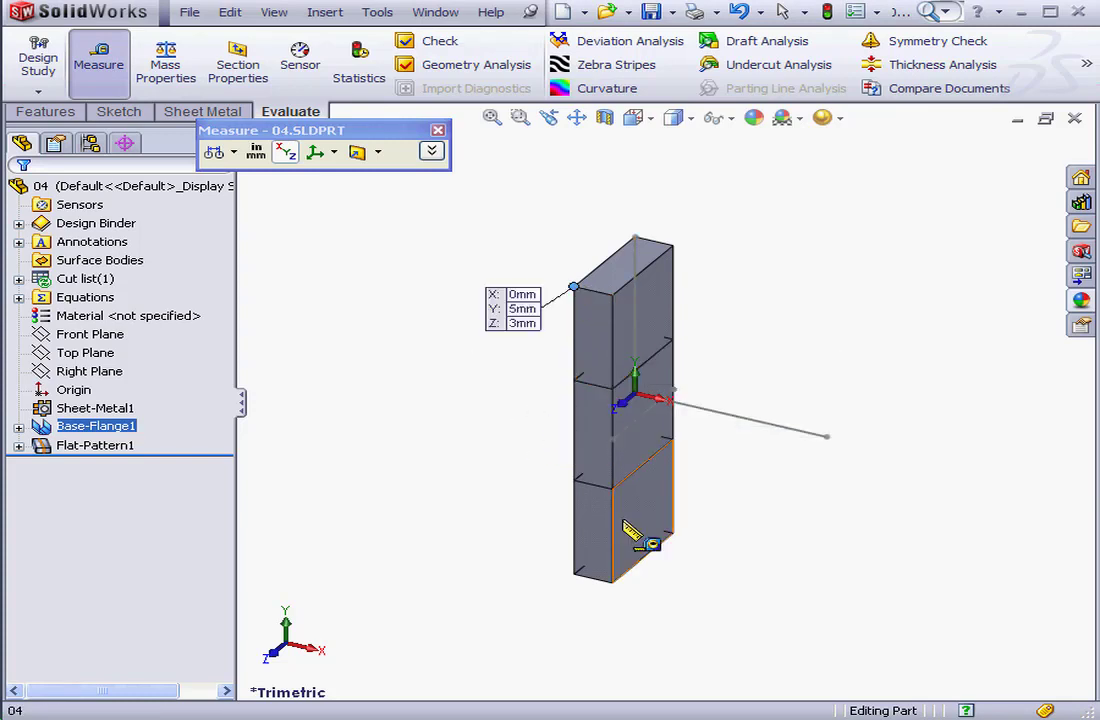
{"action": "left_click", "coordinate": [573, 573]}
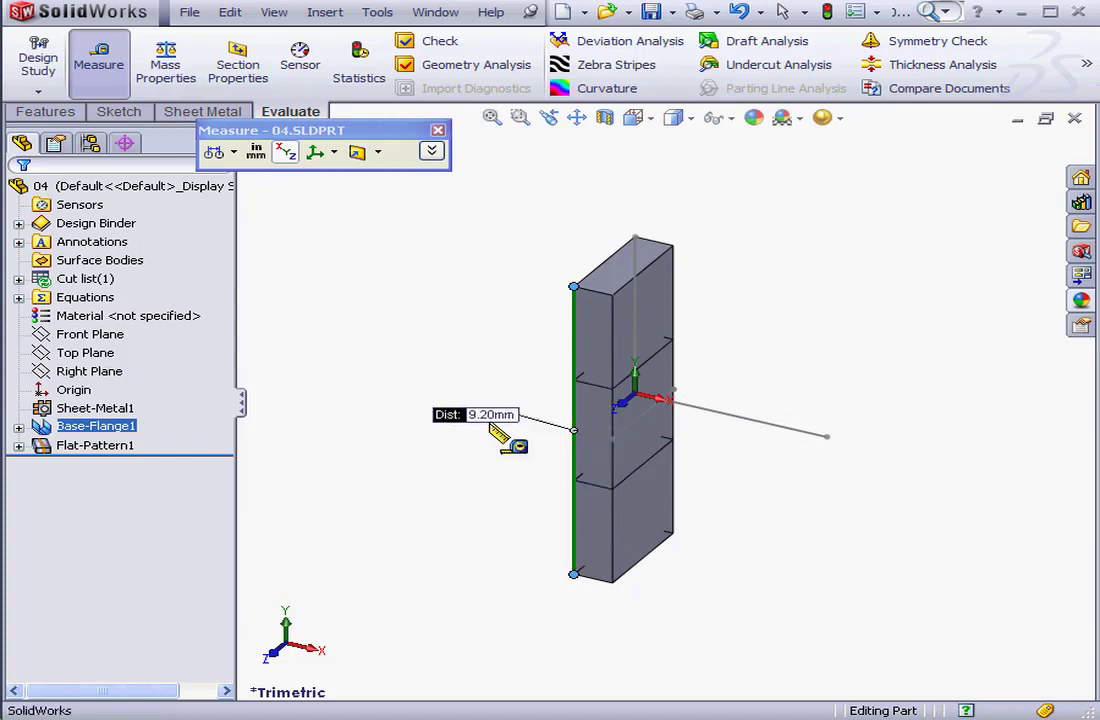